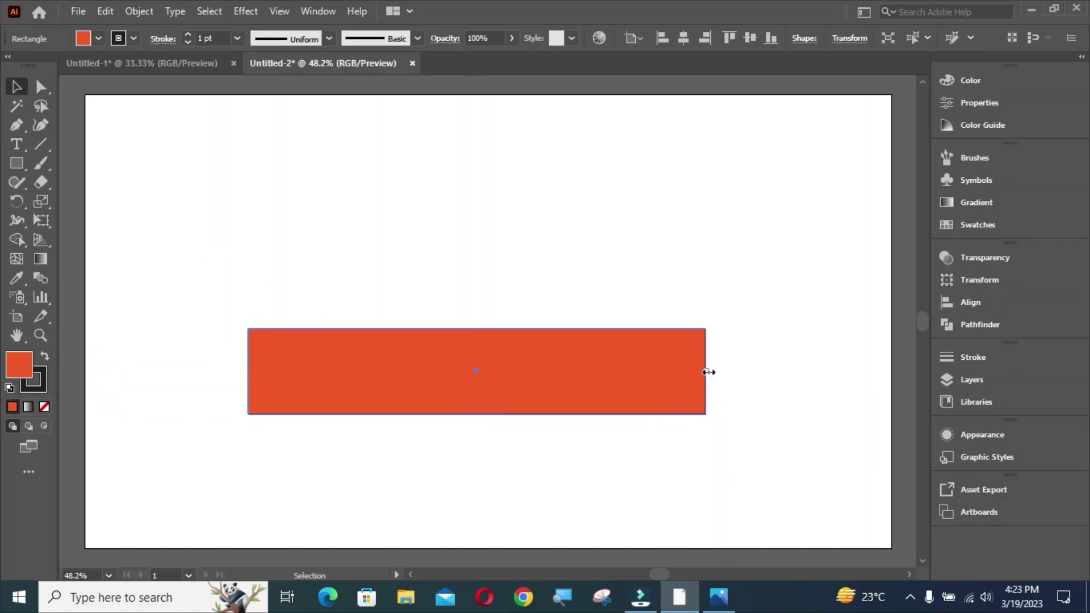
# - Widen the orange rectangle to the right and create a copy of it rotated 120°
pyautogui.moveTo(706, 371); pyautogui.dragTo(791, 370)
pyautogui.rightClick(521, 374)
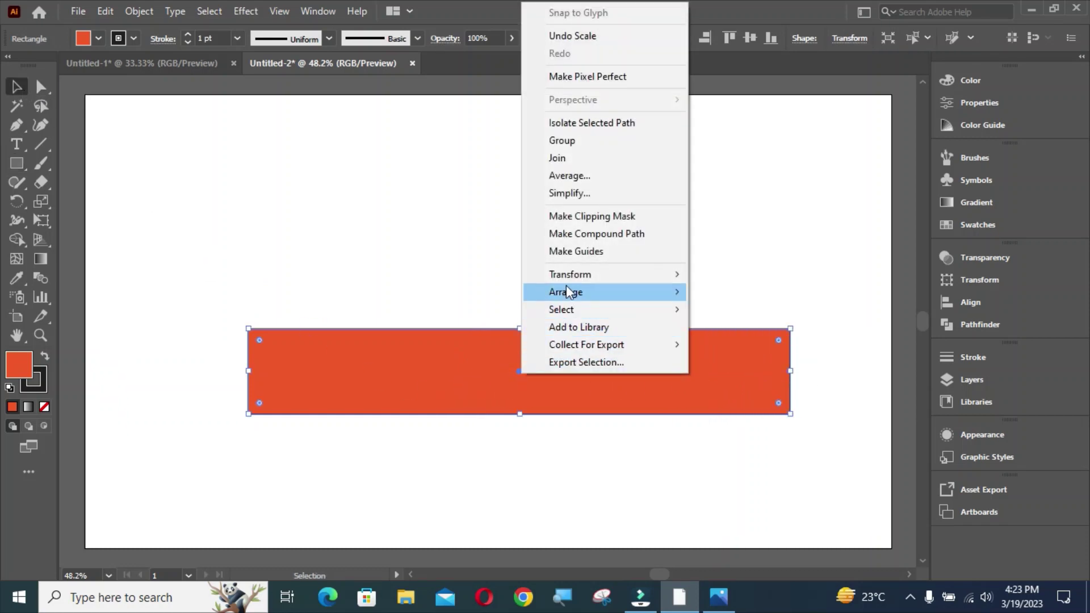
pyautogui.moveTo(587, 276)
pyautogui.click(713, 322)
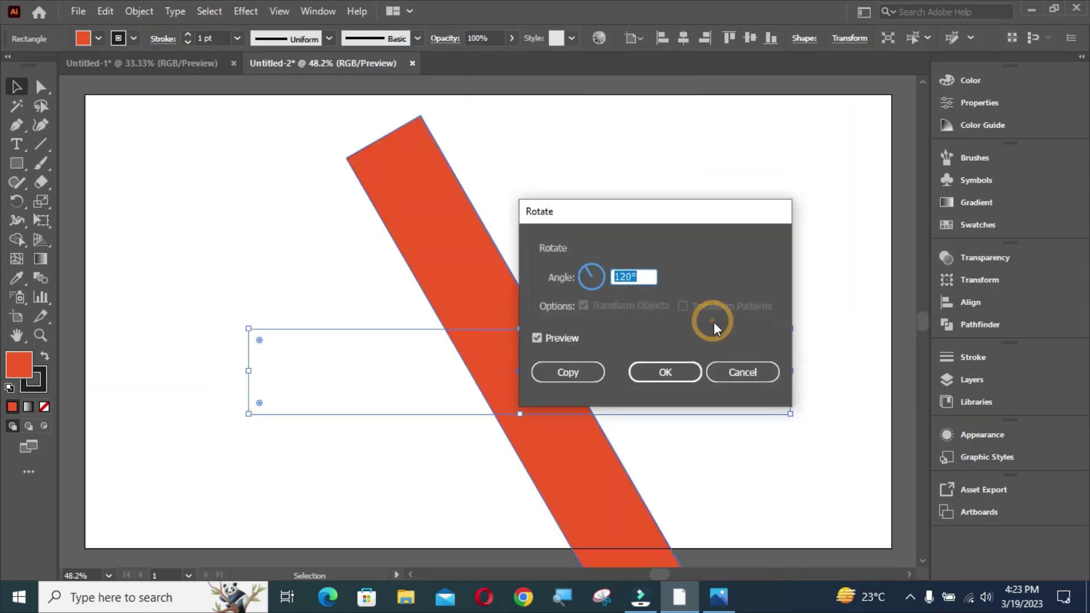
pyautogui.doubleClick(644, 277)
pyautogui.click(586, 373)
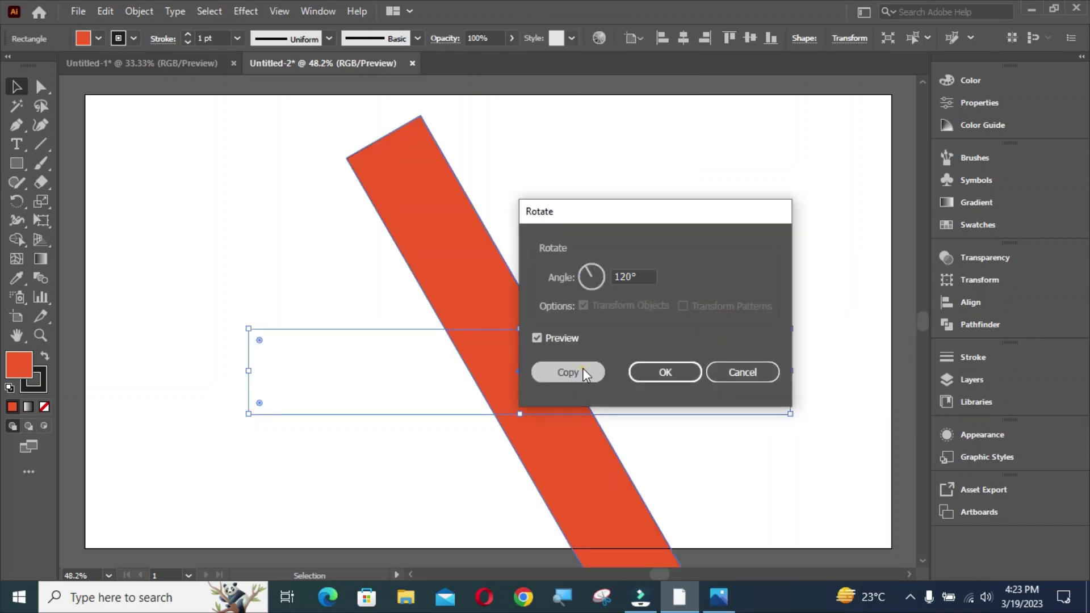
# - Create a mirrored copy of the slanted bar by reflecting it across the vertical axis at 90°
pyautogui.rightClick(502, 295)
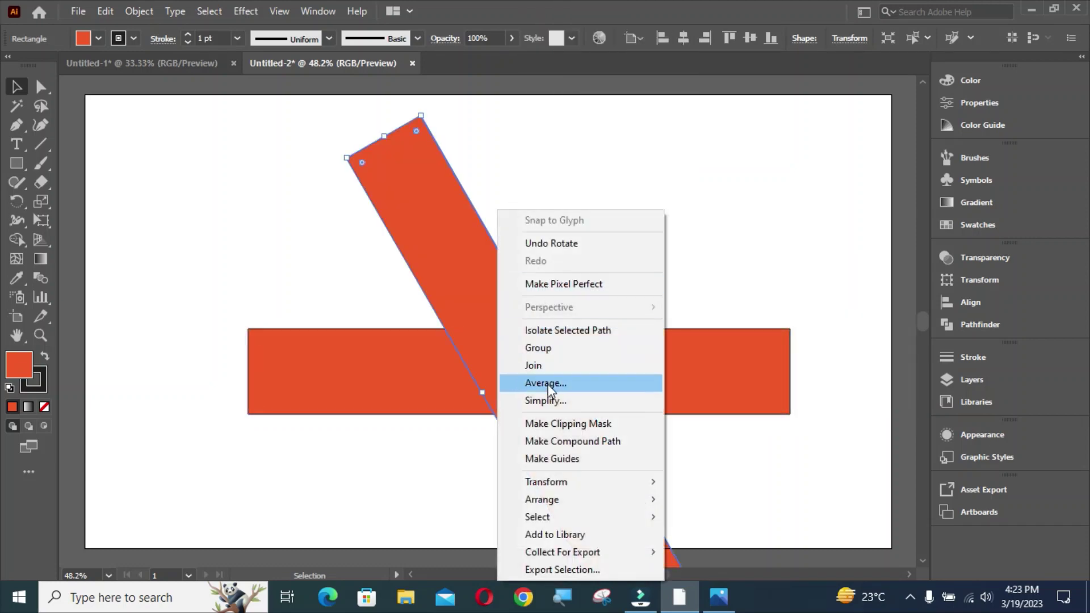
pyautogui.moveTo(574, 482)
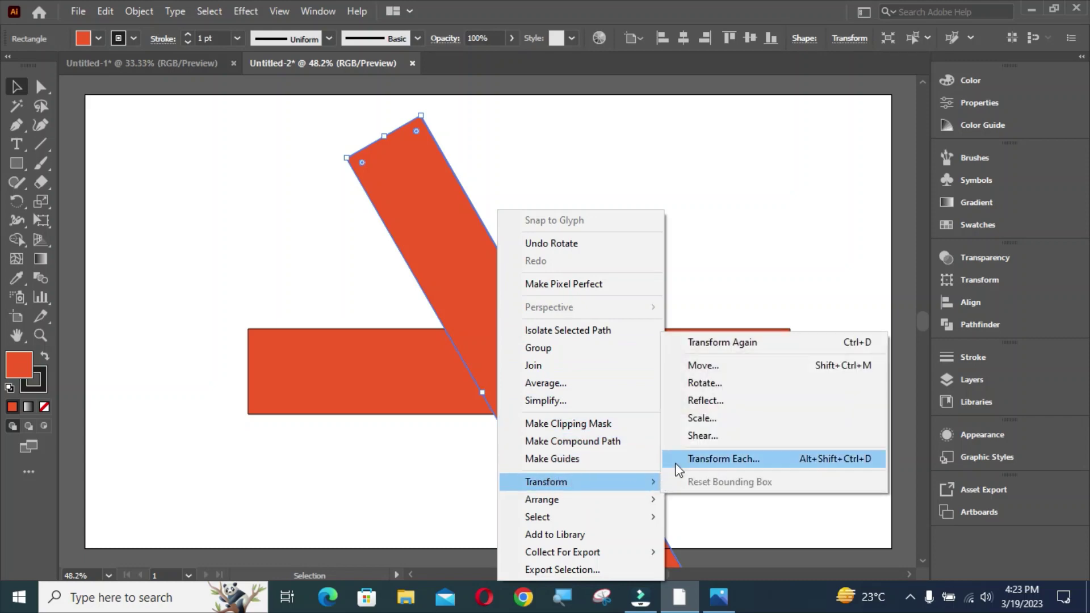
pyautogui.click(684, 401)
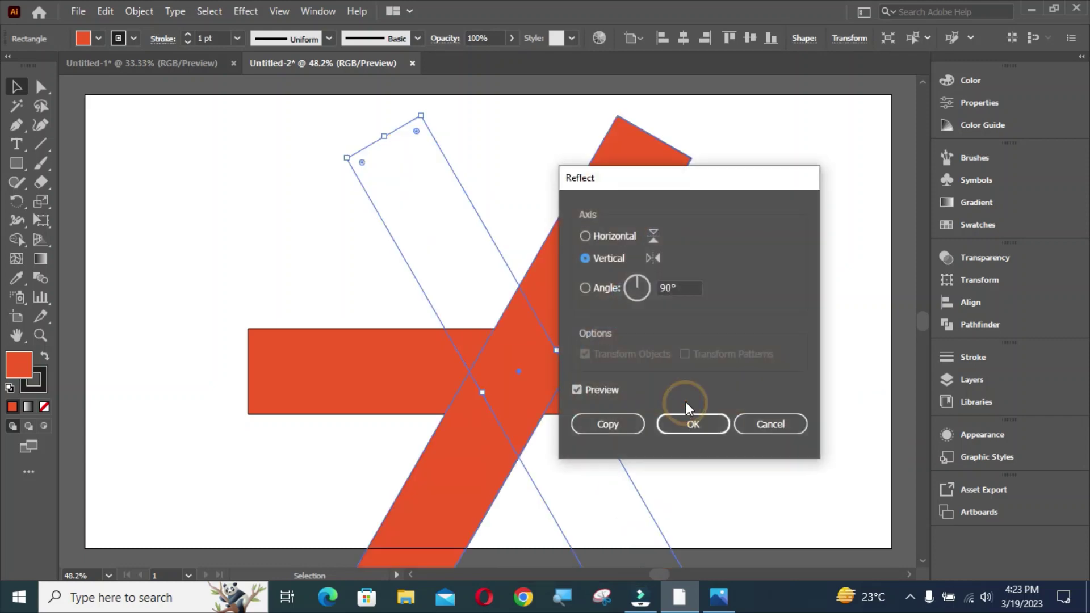
pyautogui.doubleClick(680, 285)
pyautogui.click(607, 424)
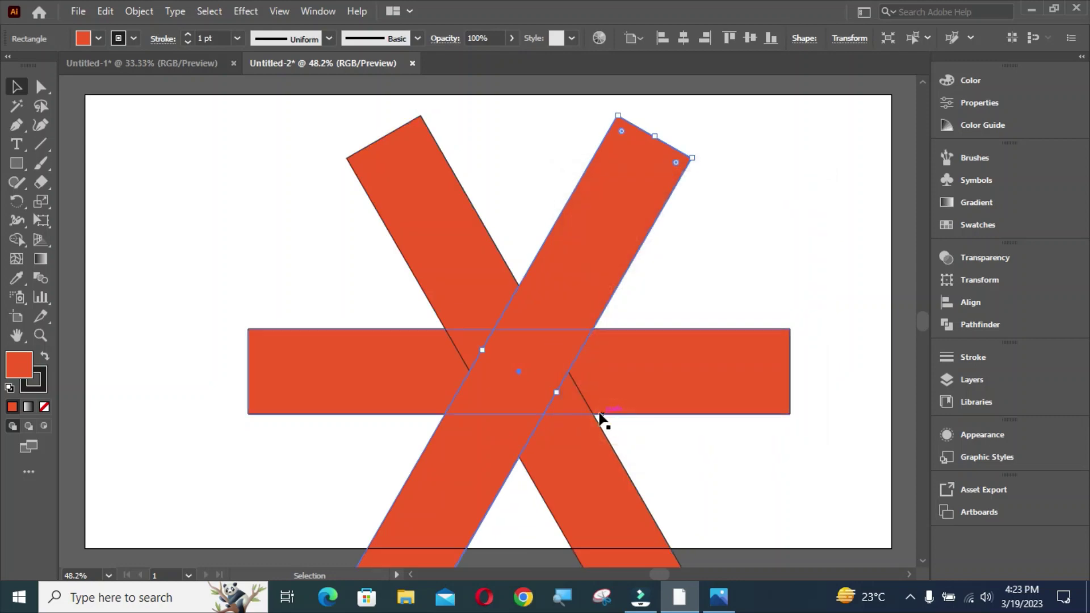
# - Move the two slanted bars over the horizontal bar to form a triangle, then shift all three bars down on the artboard
pyautogui.moveTo(555, 324); pyautogui.dragTo(449, 149)
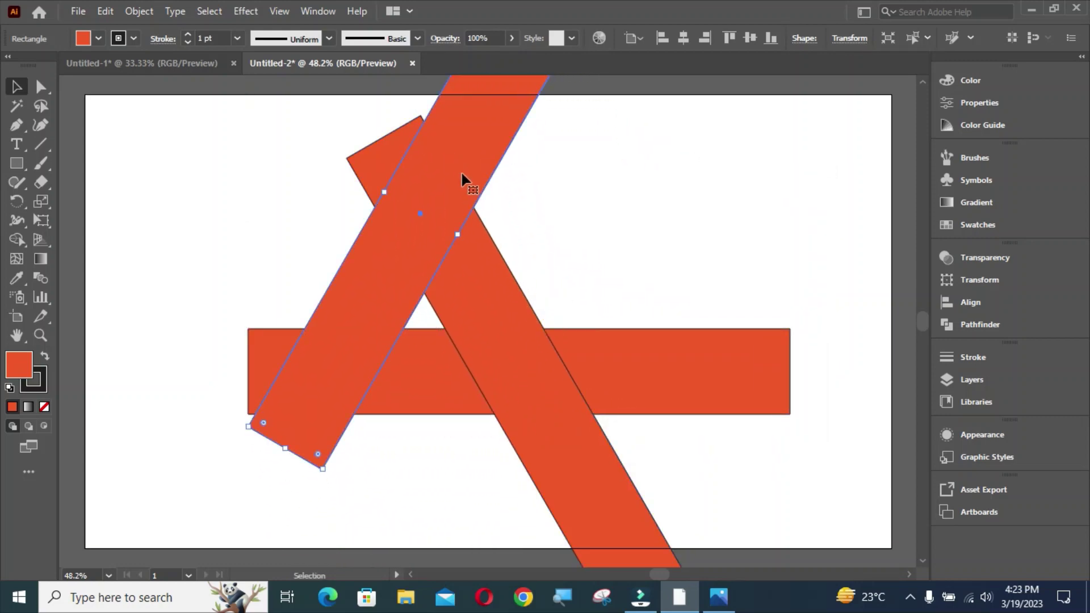
pyautogui.moveTo(532, 393); pyautogui.dragTo(630, 236)
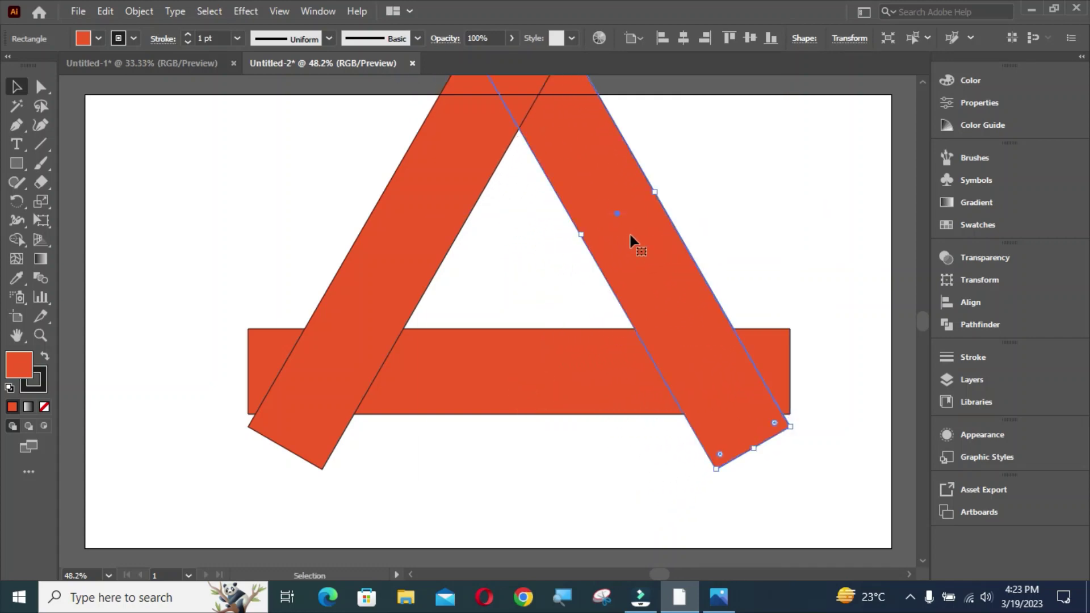
pyautogui.moveTo(303, 152); pyautogui.dragTo(723, 413)
pyautogui.moveTo(597, 166); pyautogui.dragTo(618, 367)
# - Lengthen the upper ends of both slanted bars slightly past the triangle's apex
pyautogui.click(526, 149)
pyautogui.click(518, 170)
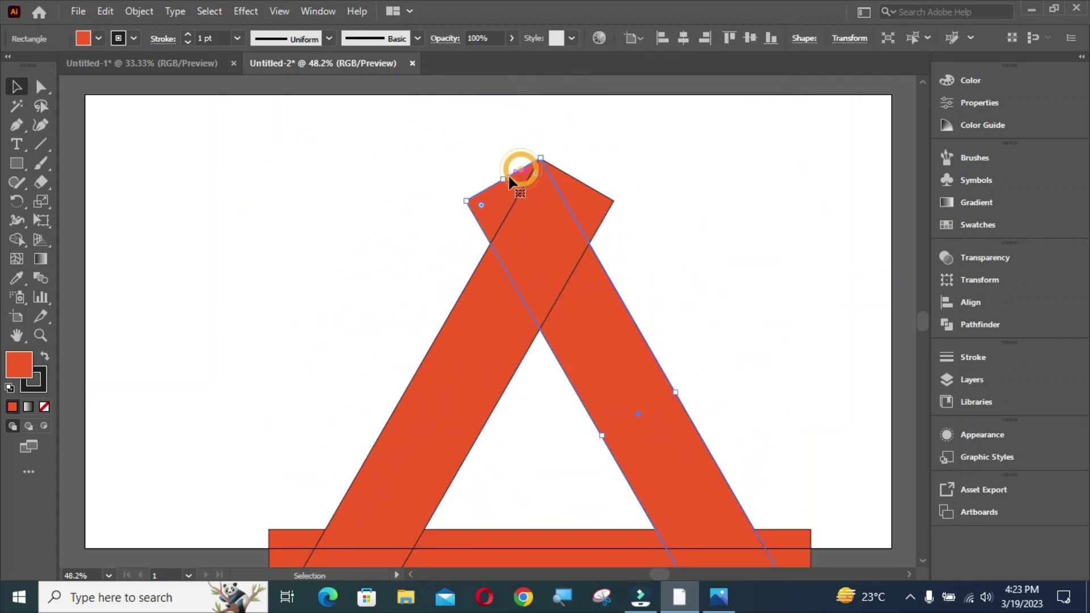
pyautogui.moveTo(508, 173); pyautogui.dragTo(504, 164)
pyautogui.click(563, 185)
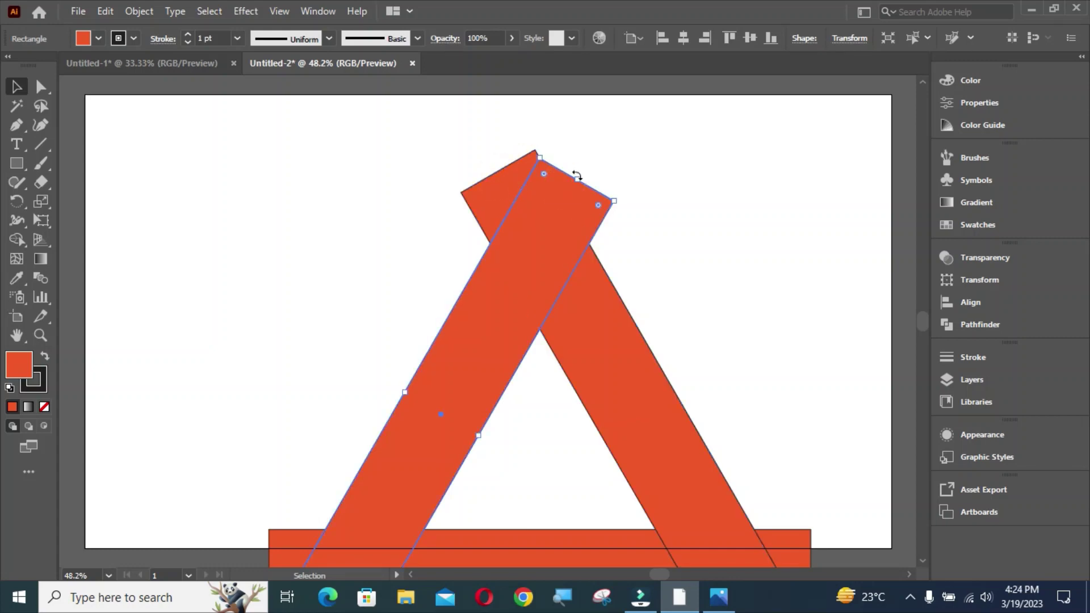
pyautogui.moveTo(577, 176); pyautogui.dragTo(583, 169)
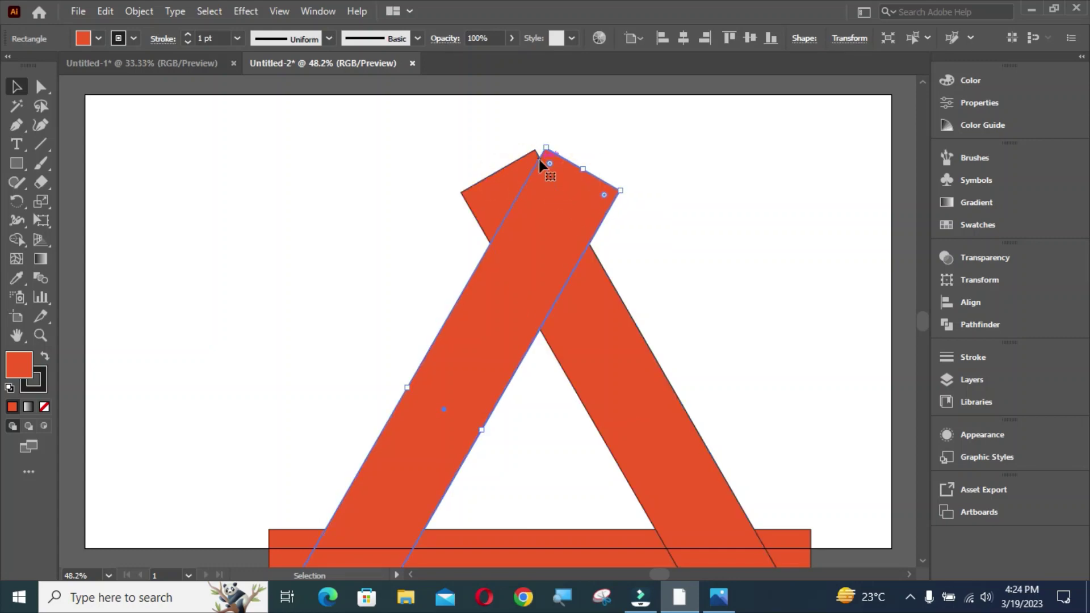
# - Scale all three bars down together to fit the artboard and centre the triangle horizontally
pyautogui.scroll(-1, 528, 173)
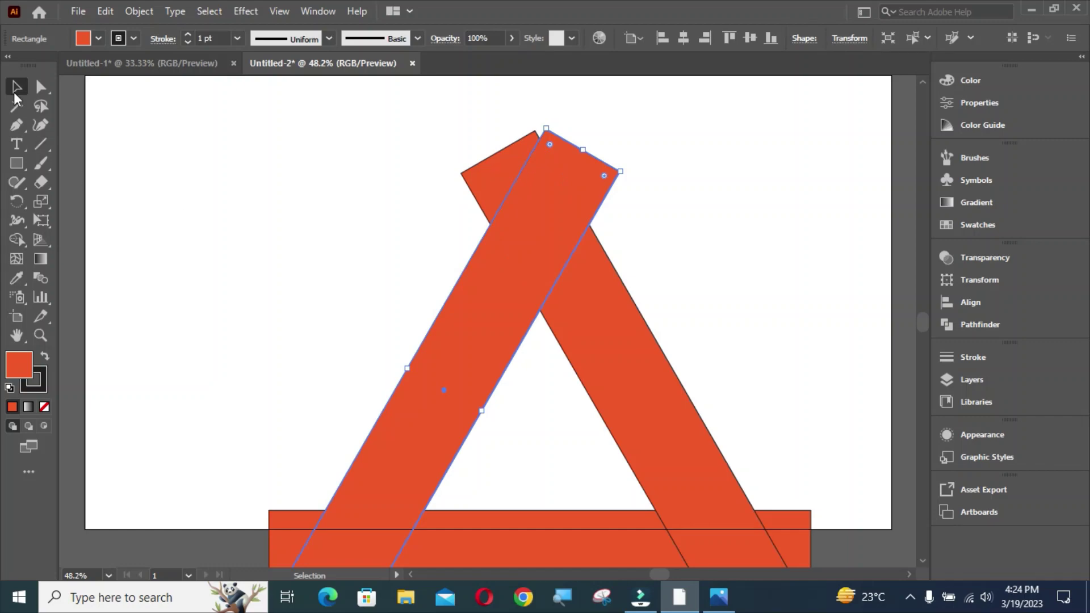
pyautogui.moveTo(224, 160); pyautogui.dragTo(563, 445)
pyautogui.moveTo(770, 296); pyautogui.dragTo(675, 283)
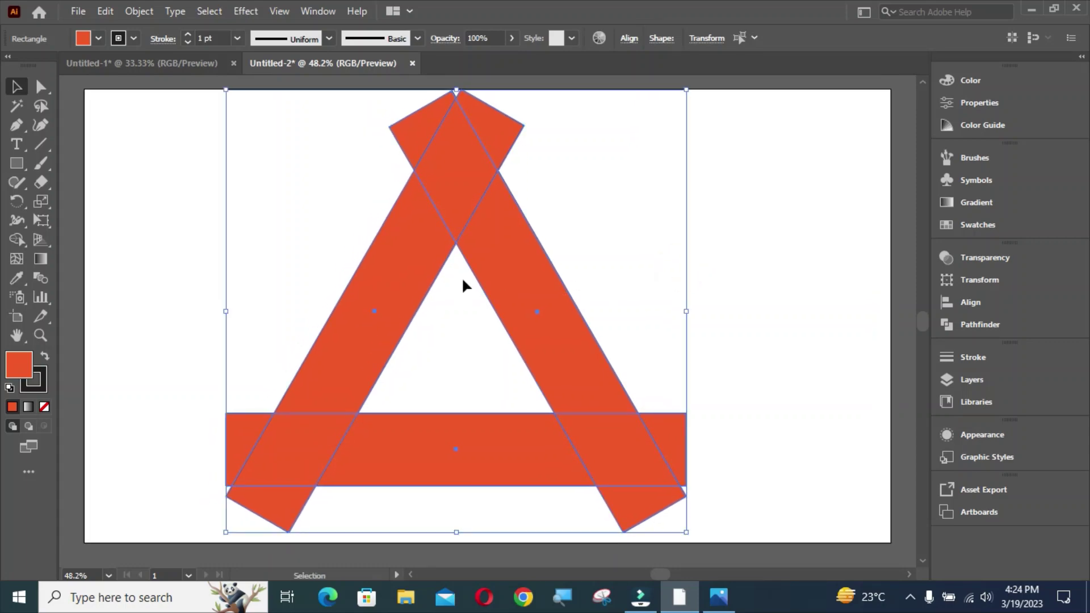
pyautogui.moveTo(404, 283); pyautogui.dragTo(444, 277)
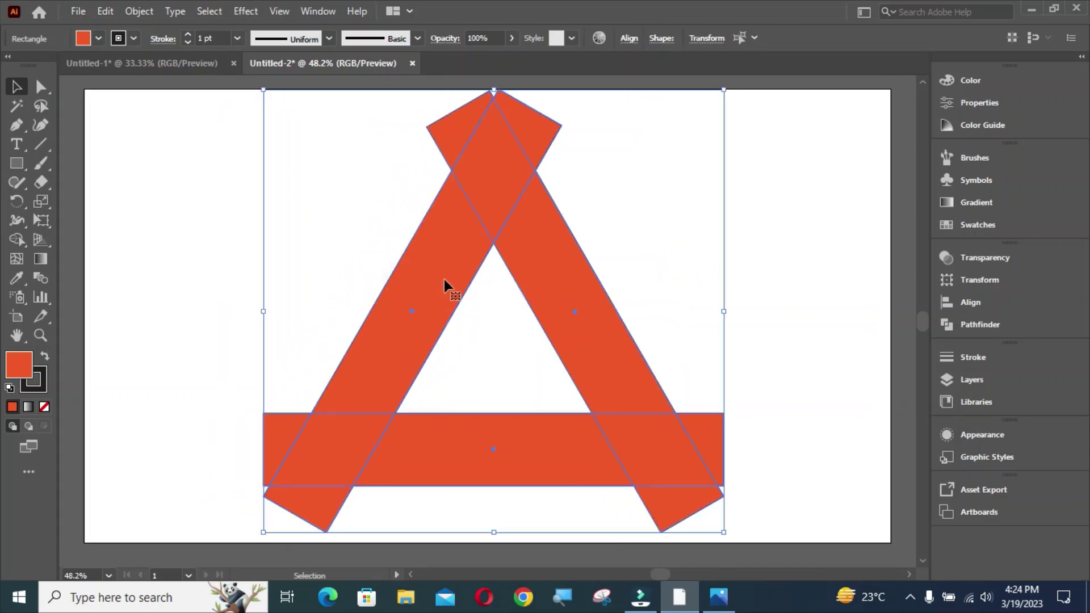
# - Set the Shape Builder fill to dark red and remove the six bar ends overhanging the triangle's corners
pyautogui.click(21, 239)
pyautogui.click(85, 240)
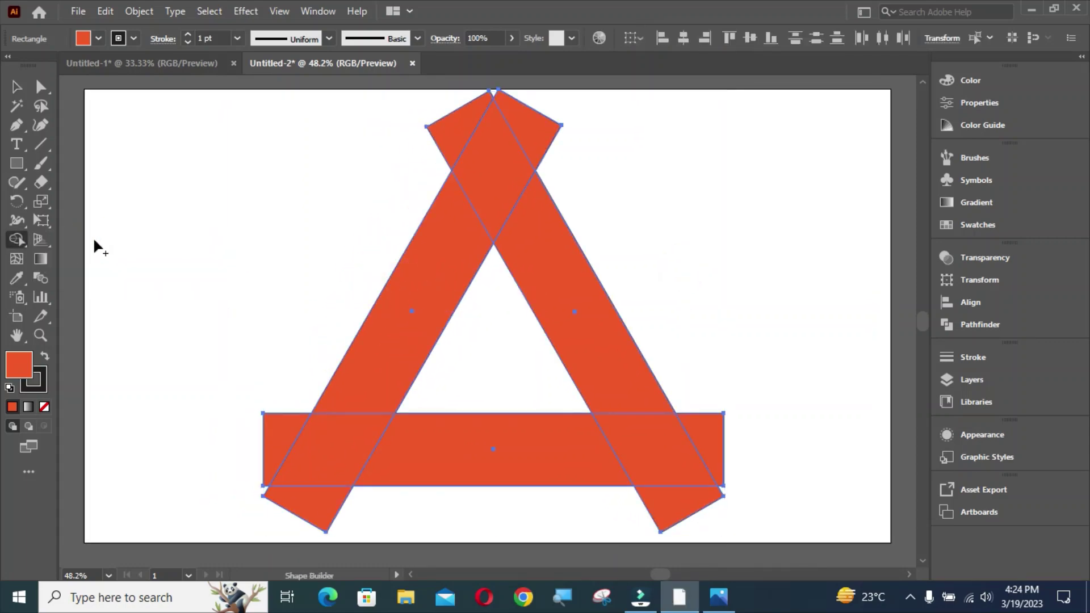
pyautogui.click(98, 39)
pyautogui.click(112, 52)
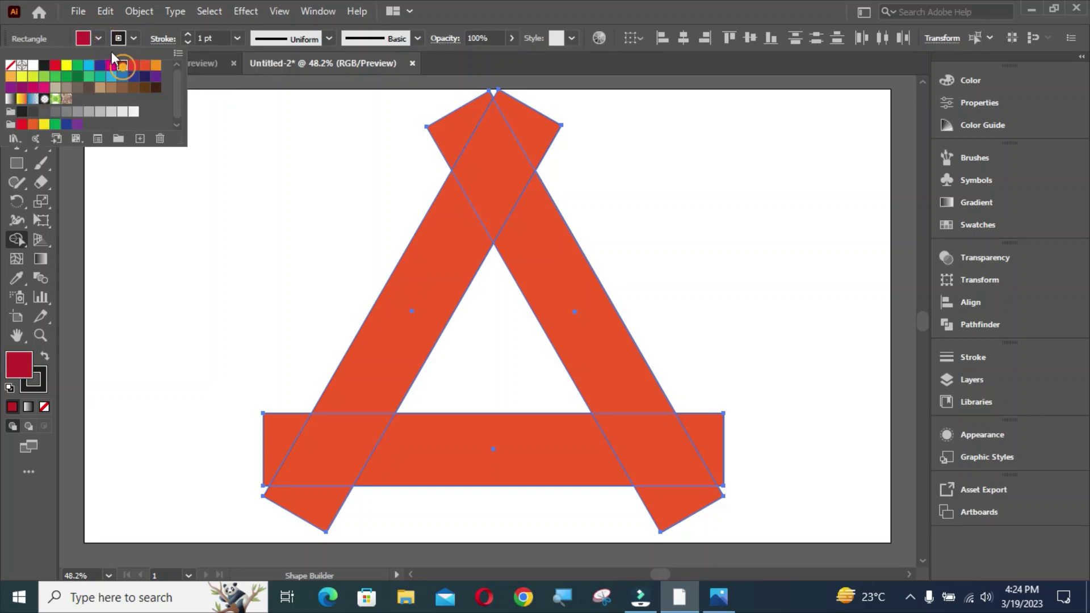
pyautogui.keyDown('alt'); pyautogui.click(452, 132); pyautogui.keyUp('alt')
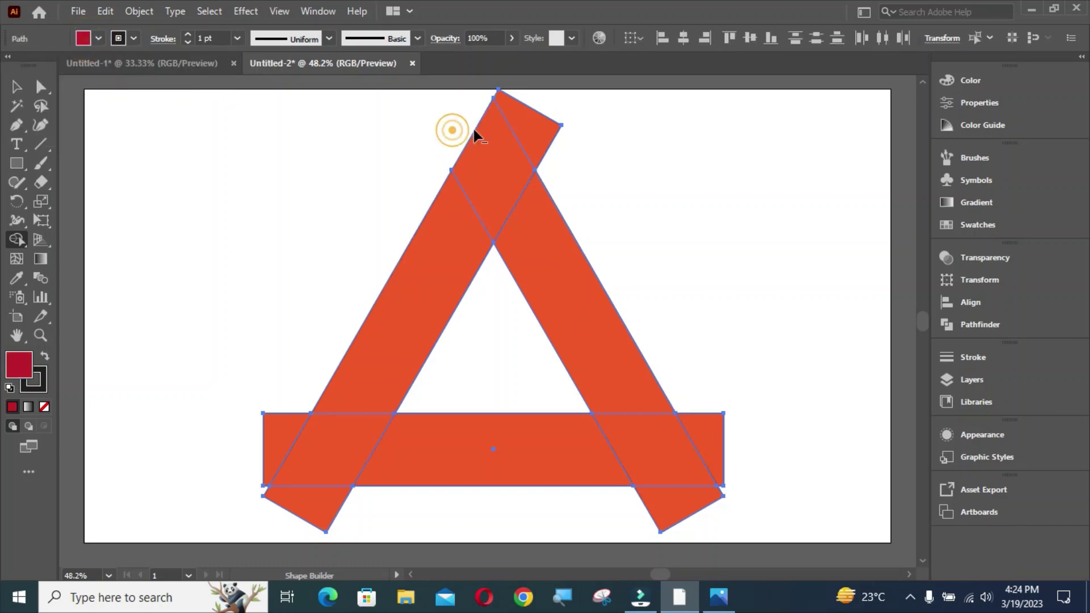
pyautogui.keyDown('alt'); pyautogui.click(527, 125); pyautogui.keyUp('alt')
pyautogui.keyDown('alt'); pyautogui.click(286, 419); pyautogui.keyUp('alt')
pyautogui.keyDown('alt'); pyautogui.click(310, 514); pyautogui.keyUp('alt')
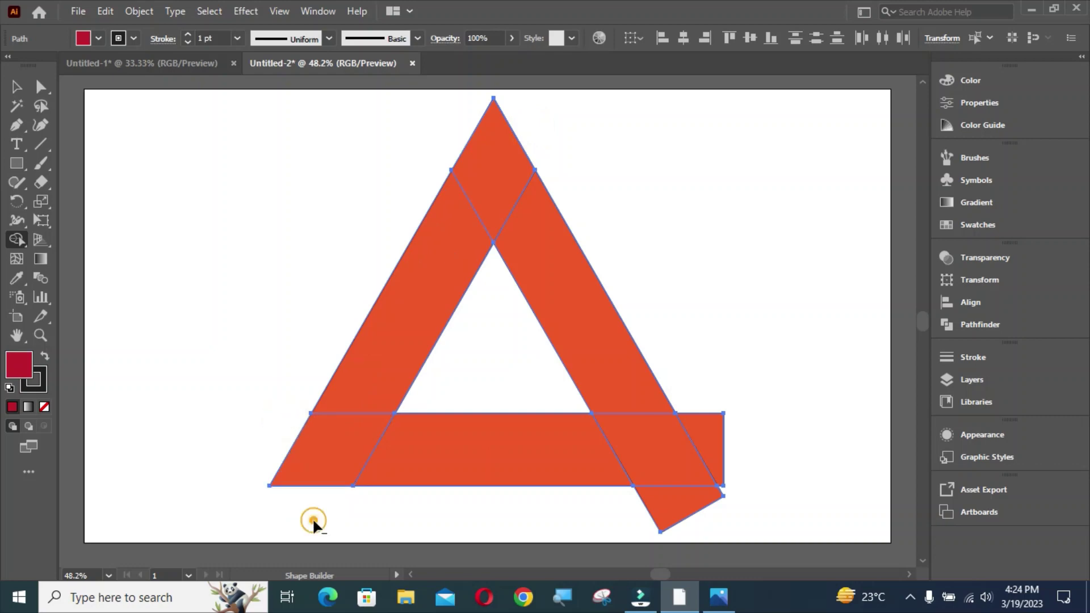
pyautogui.keyDown('alt'); pyautogui.click(659, 512); pyautogui.keyUp('alt')
pyautogui.keyDown('alt'); pyautogui.click(706, 437); pyautogui.keyUp('alt')
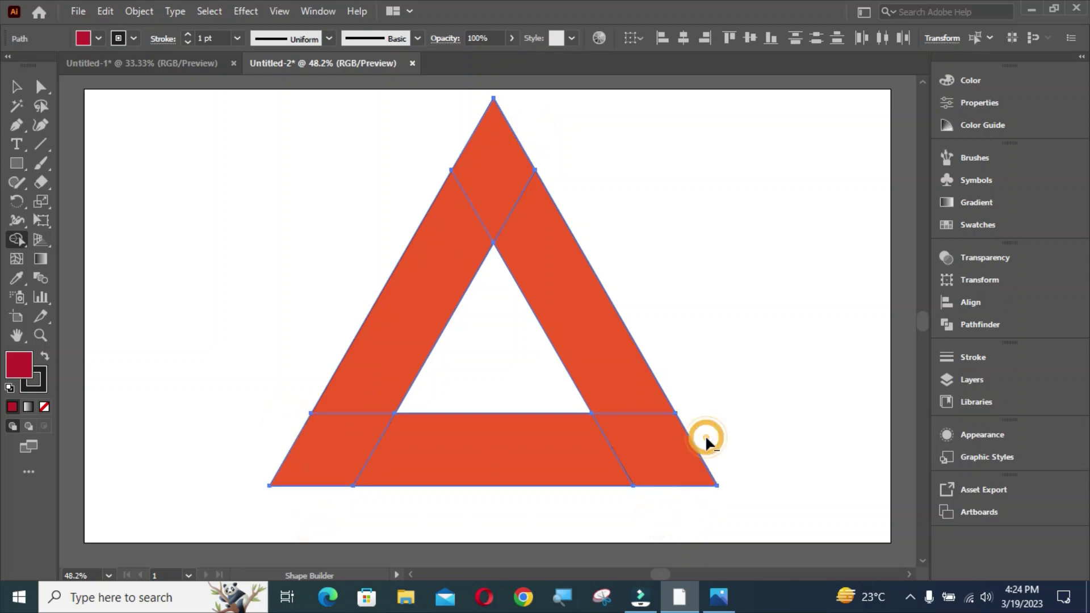
# - Merge the left bar with the apex in dark red, and the bottom bar with the lower-left corner in light orange
pyautogui.moveTo(457, 247); pyautogui.dragTo(493, 151)
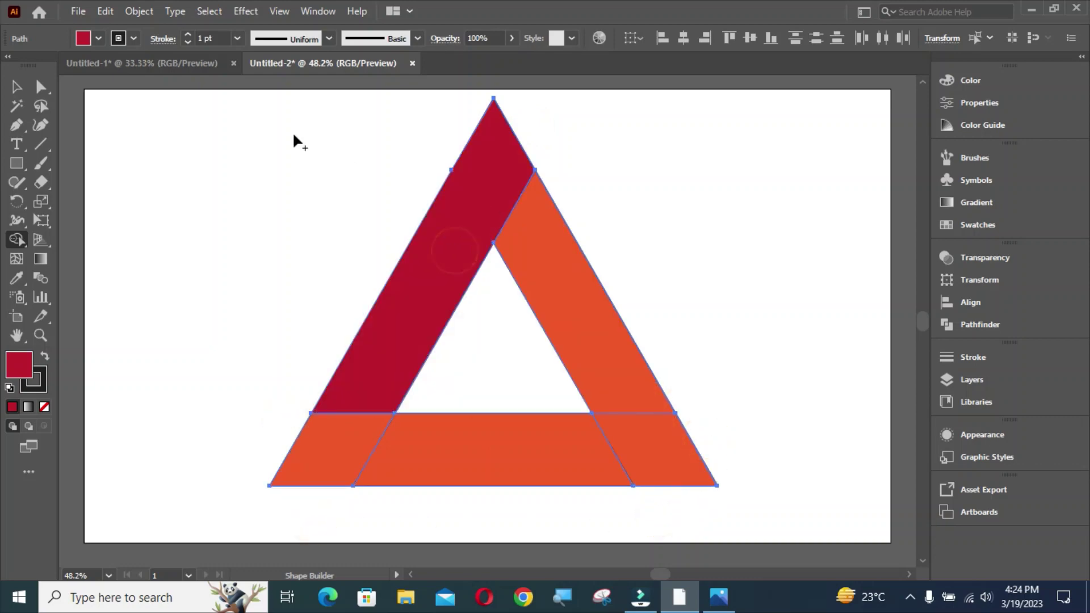
pyautogui.click(97, 38)
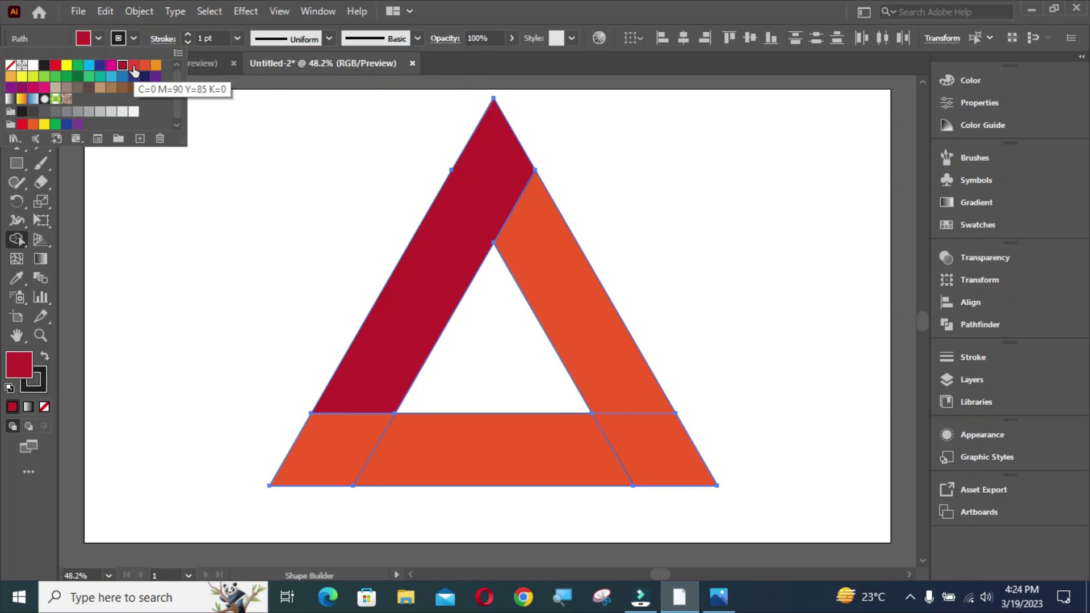
pyautogui.click(156, 64)
pyautogui.click(95, 42)
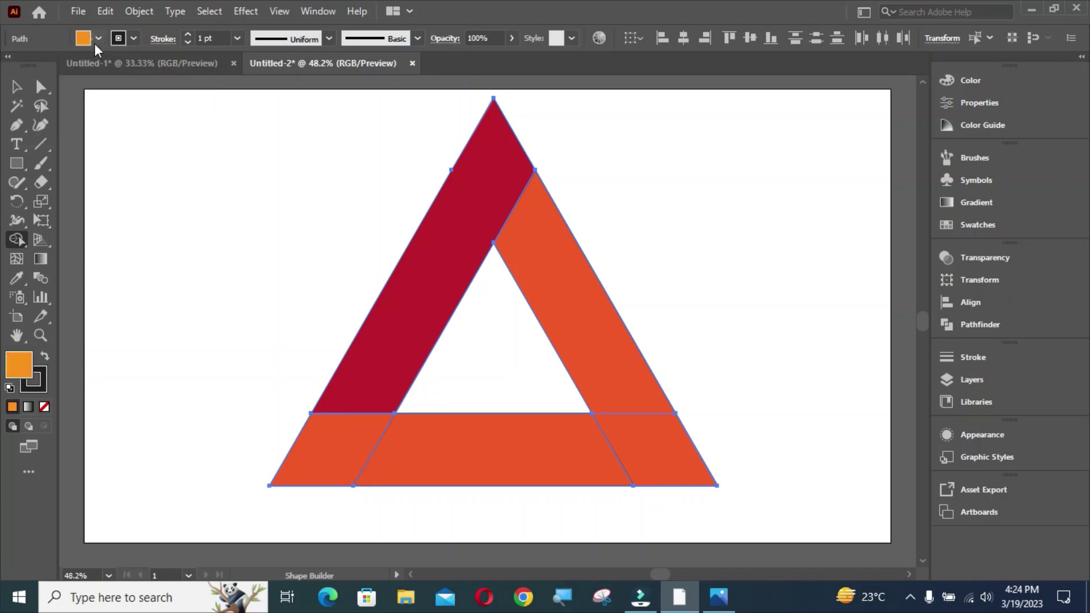
pyautogui.moveTo(383, 458); pyautogui.dragTo(363, 453)
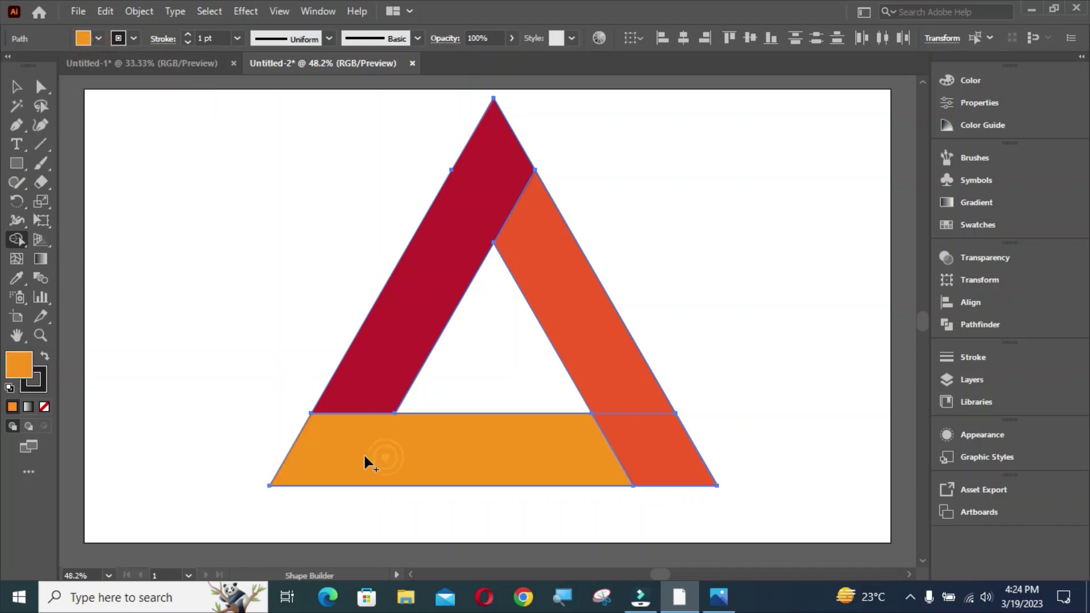
# - Merge the right bar with the lower-right corner piece using a bright red fill
pyautogui.click(98, 38)
pyautogui.click(130, 81)
pyautogui.click(94, 46)
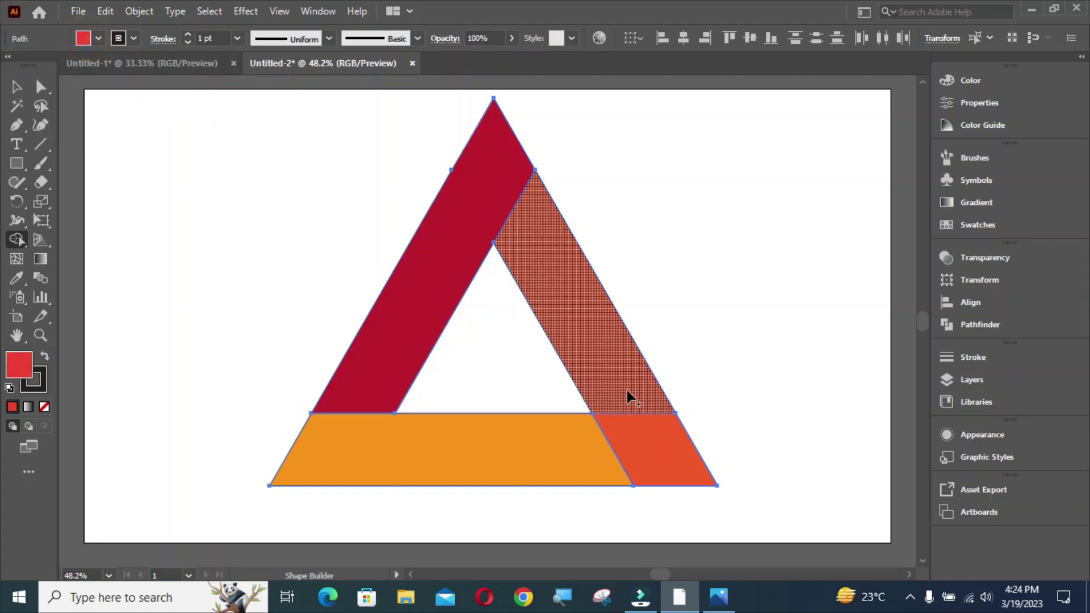
pyautogui.moveTo(627, 396); pyautogui.dragTo(653, 449)
pyautogui.click(98, 38)
pyautogui.click(141, 176)
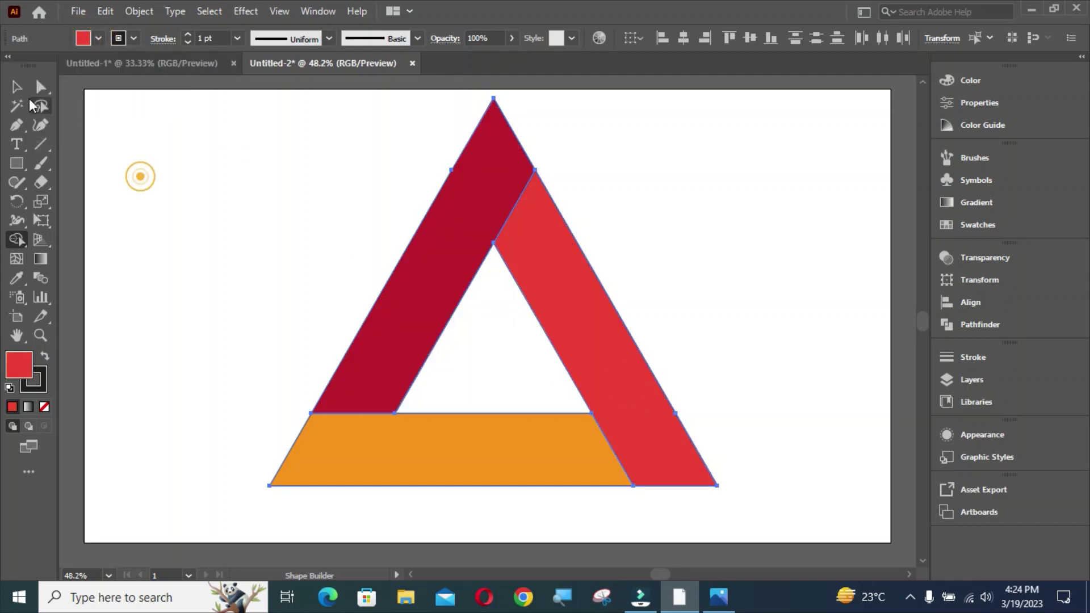
# - Select all three merged bars of the triangle and remove their stroke
pyautogui.press('v')
pyautogui.hotkey('ctrl', 'a')
pyautogui.click(196, 171)
pyautogui.moveTo(234, 138); pyautogui.dragTo(712, 488)
pyautogui.click(134, 38)
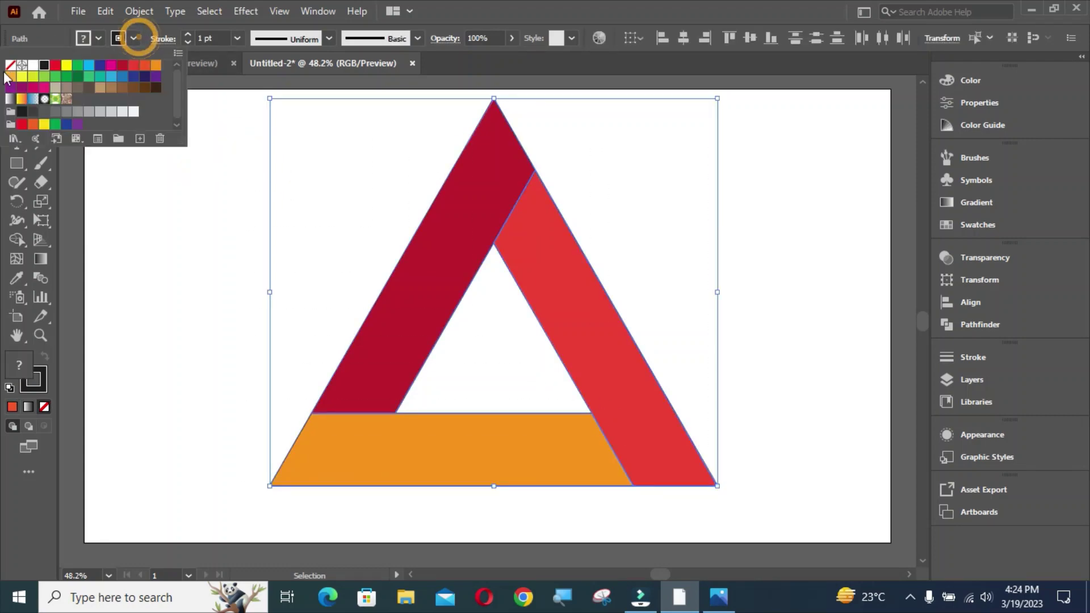
pyautogui.click(7, 79)
# - Paste a copy of the three bars in front and fully round the pointed inner-end corner of each copied bar
pyautogui.click(105, 11)
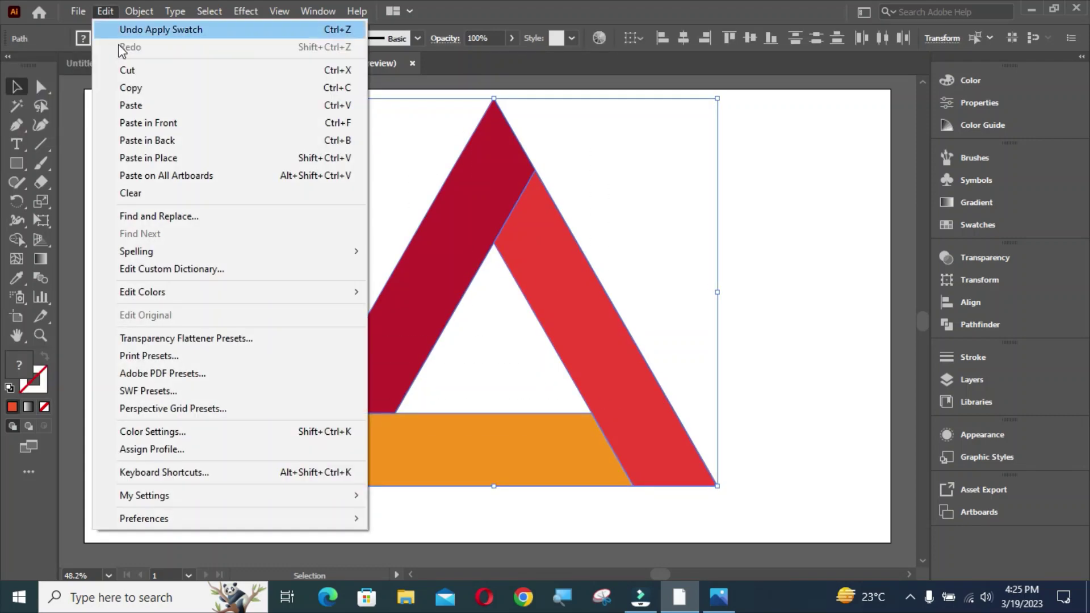
pyautogui.click(131, 123)
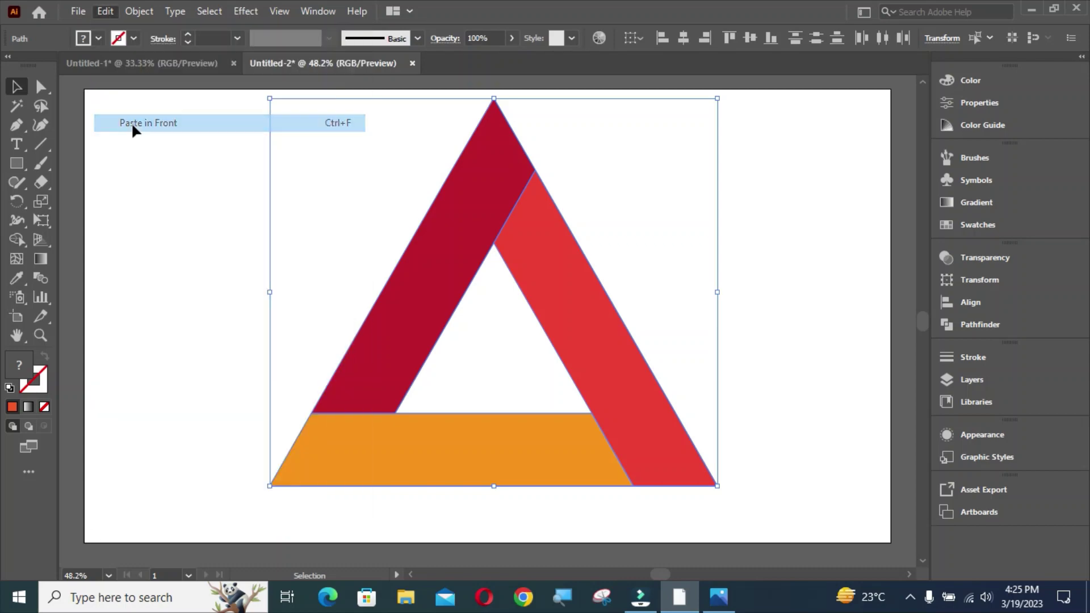
pyautogui.click(48, 94)
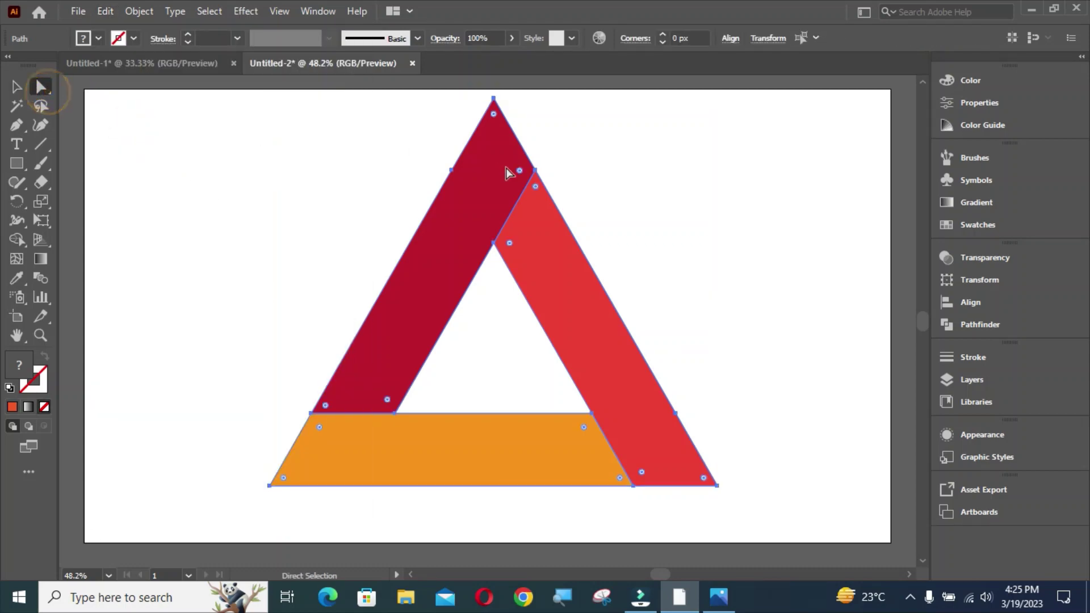
pyautogui.click(536, 186)
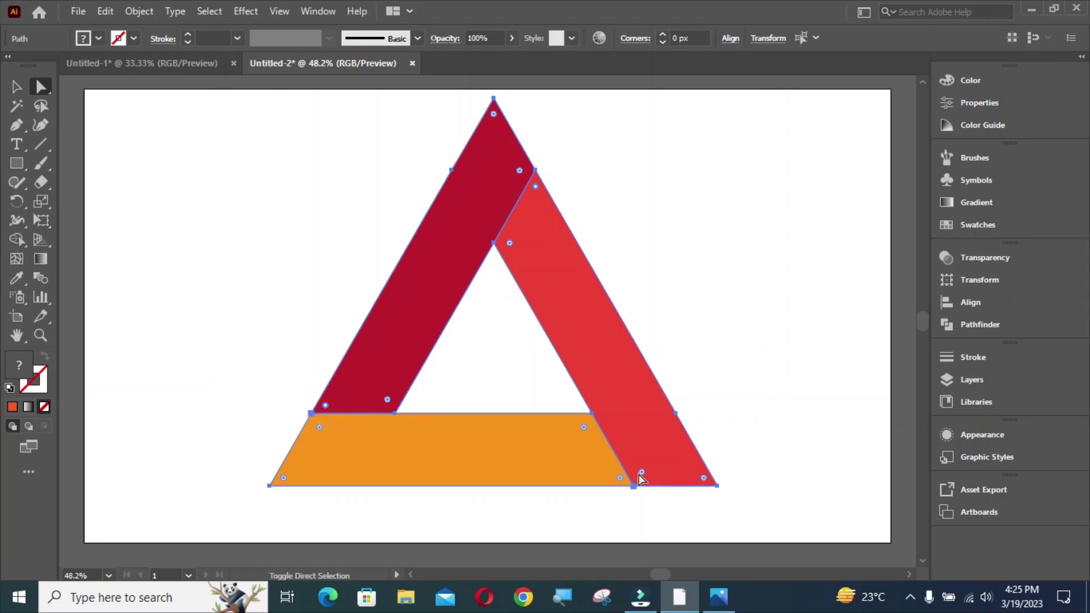
pyautogui.moveTo(620, 481); pyautogui.dragTo(553, 435)
# - Fully round the triangle's three outer corners on both the flat bars and their copies, with a radius of about 75 px
pyautogui.click(17, 90)
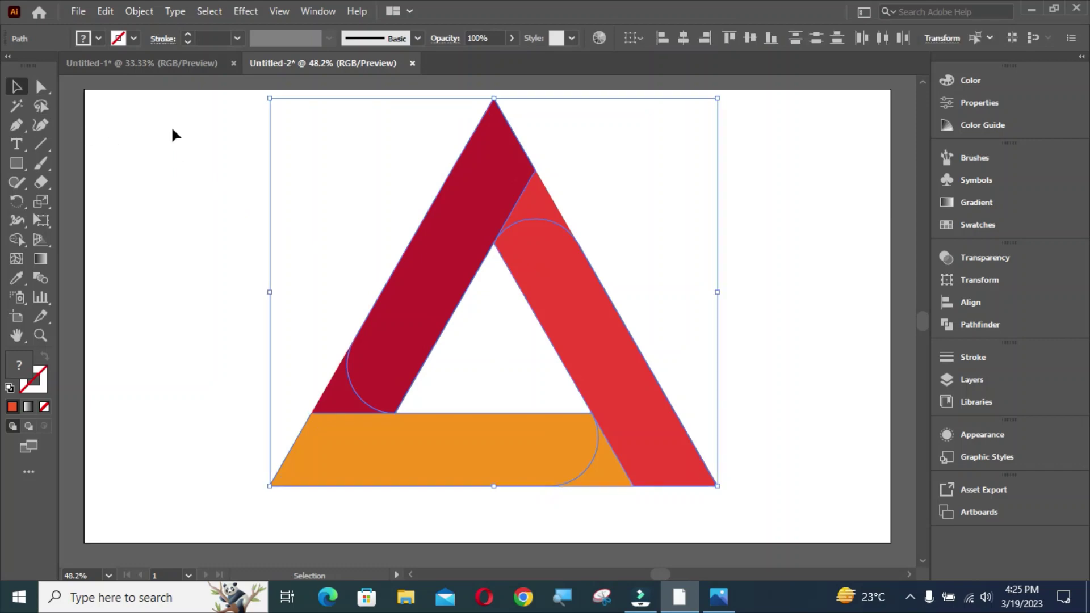
pyautogui.moveTo(170, 121); pyautogui.dragTo(743, 519)
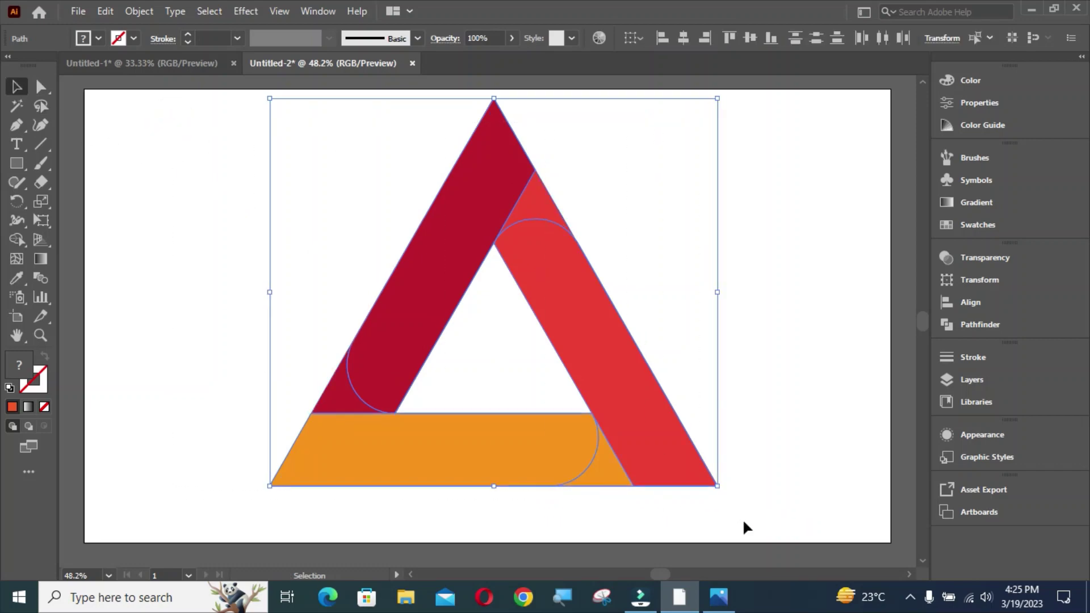
pyautogui.click(250, 264)
pyautogui.press('a')
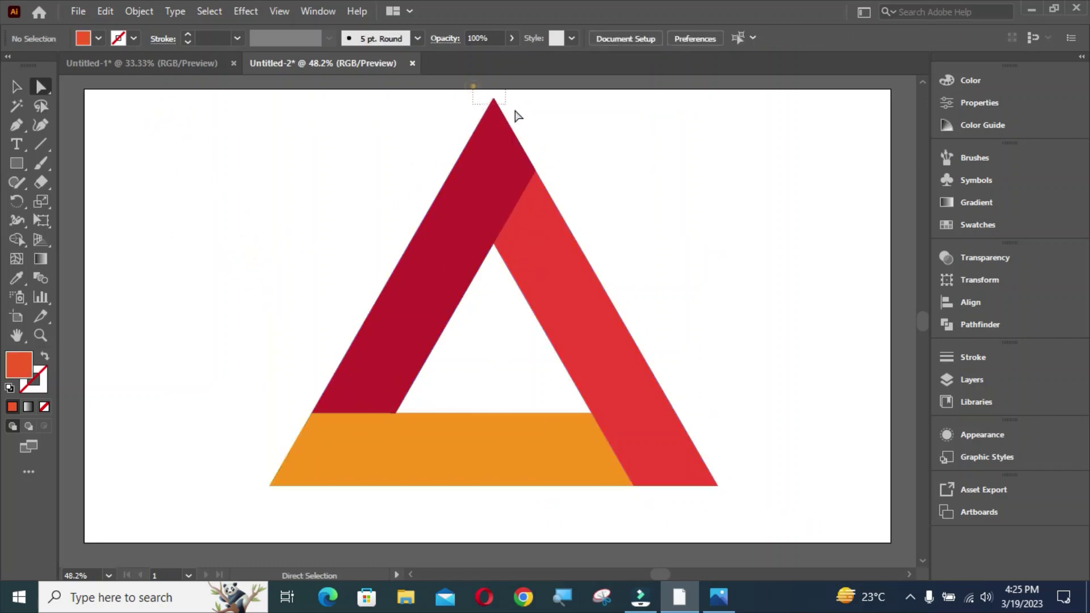
pyautogui.moveTo(517, 116); pyautogui.dragTo(517, 117)
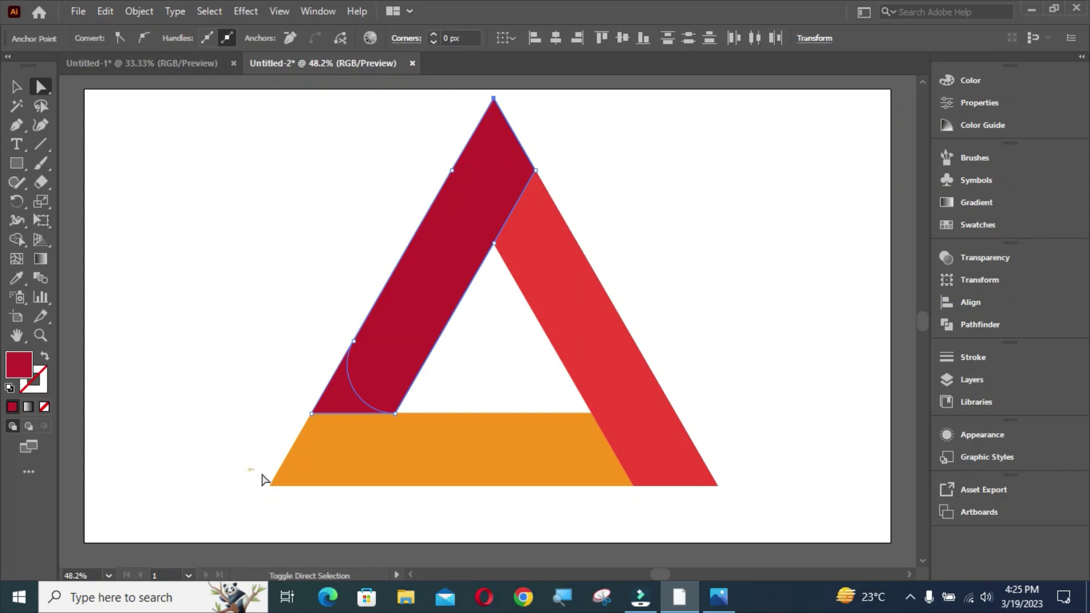
pyautogui.moveTo(250, 470); pyautogui.dragTo(366, 502)
pyautogui.moveTo(732, 501); pyautogui.dragTo(646, 420)
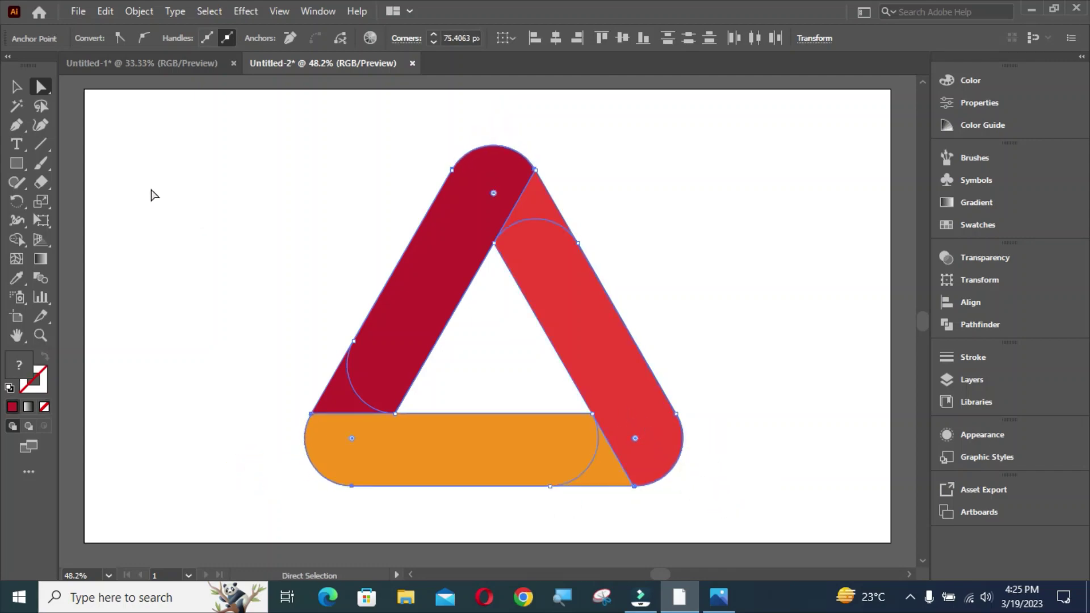
# - Select all the bars and merge the dark red bar with the leftover piece above the right bar's rounded end using Shape Builder
pyautogui.click(16, 88)
pyautogui.moveTo(207, 122); pyautogui.dragTo(744, 488)
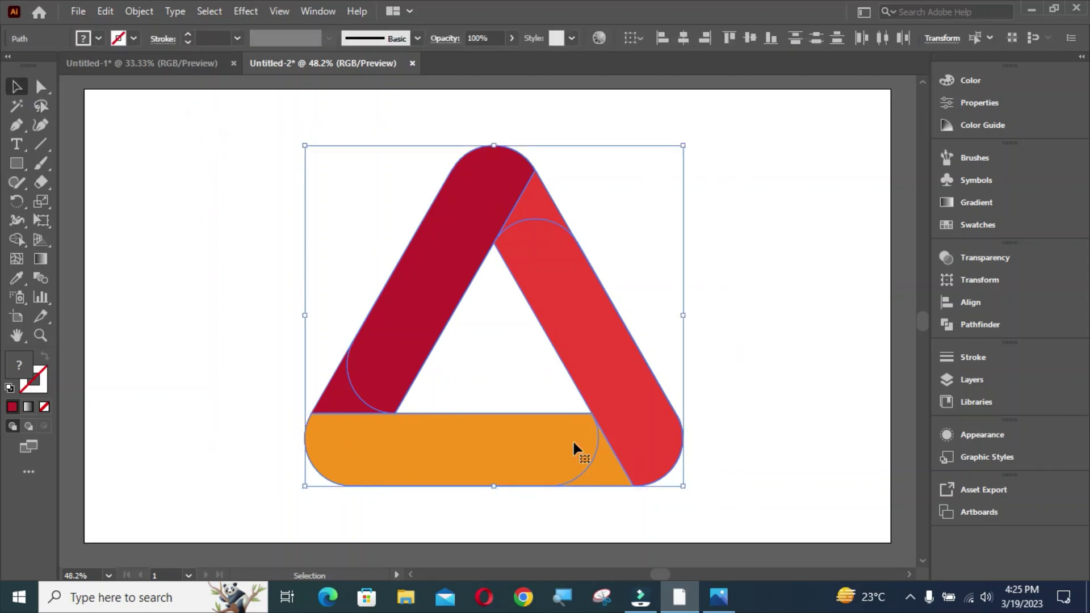
pyautogui.moveTo(23, 241); pyautogui.dragTo(63, 240)
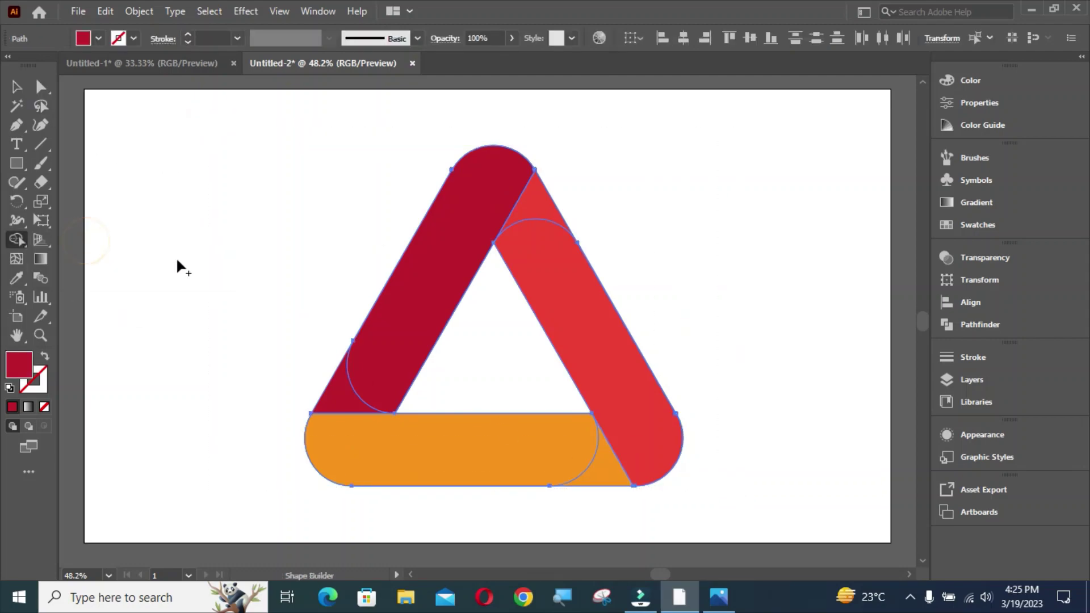
pyautogui.moveTo(521, 222)
pyautogui.mouseDown()
pyautogui.moveTo(509, 212)
pyautogui.moveTo(517, 207)
pyautogui.mouseUp()
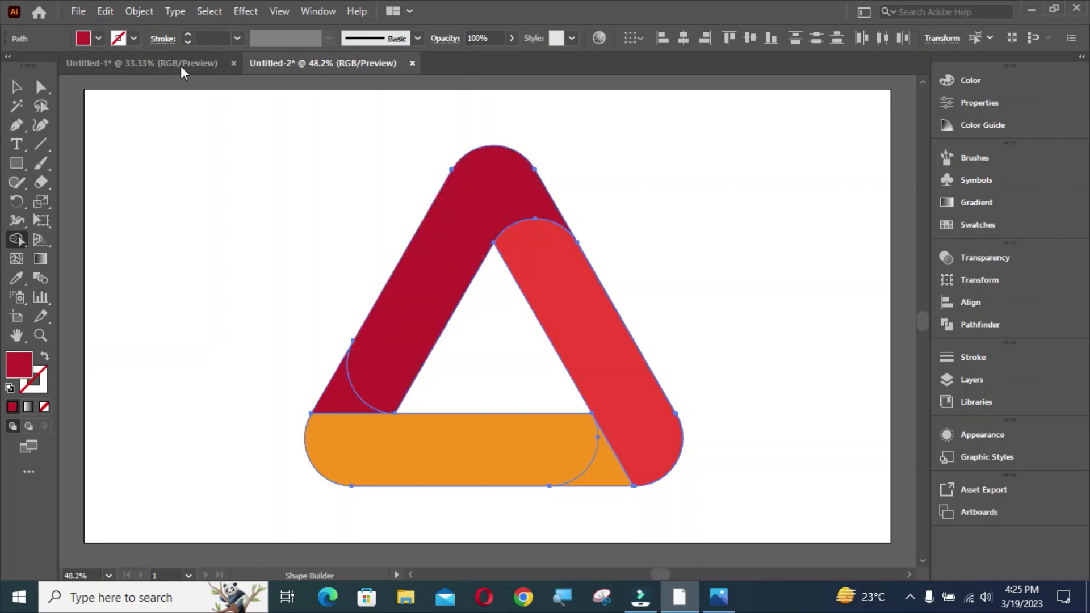
# - Merge the right bar with the leftover piece beside the bottom bar's rounded end using a light orange fill
pyautogui.click(99, 42)
pyautogui.click(157, 68)
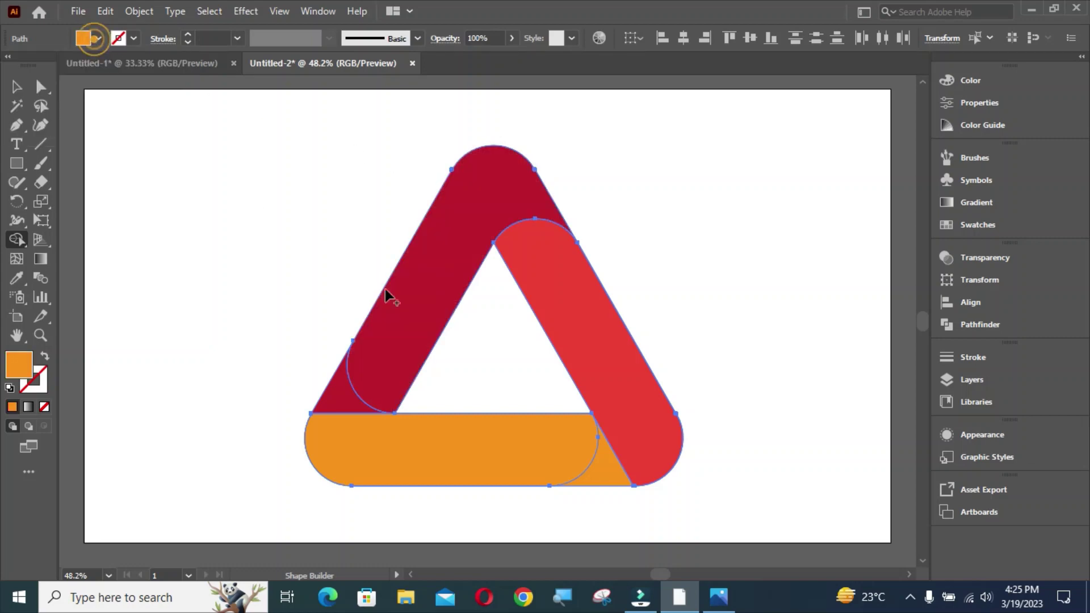
pyautogui.moveTo(641, 458); pyautogui.dragTo(613, 475)
# - Merge the bottom bar with the leftover piece beside the left bar's rounded end using an orange-red fill
pyautogui.click(99, 38)
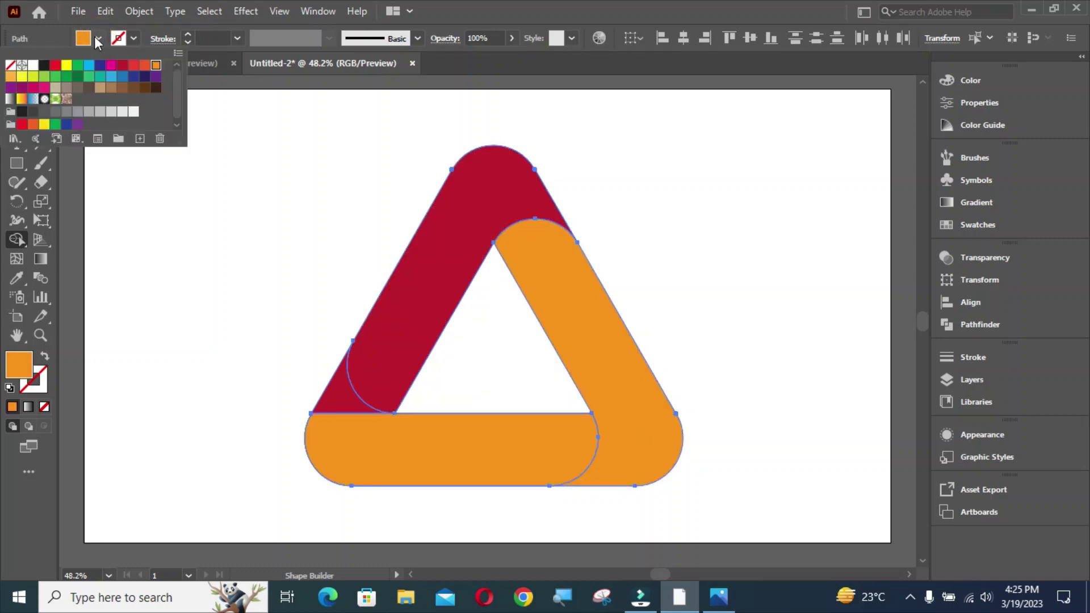
pyautogui.click(147, 67)
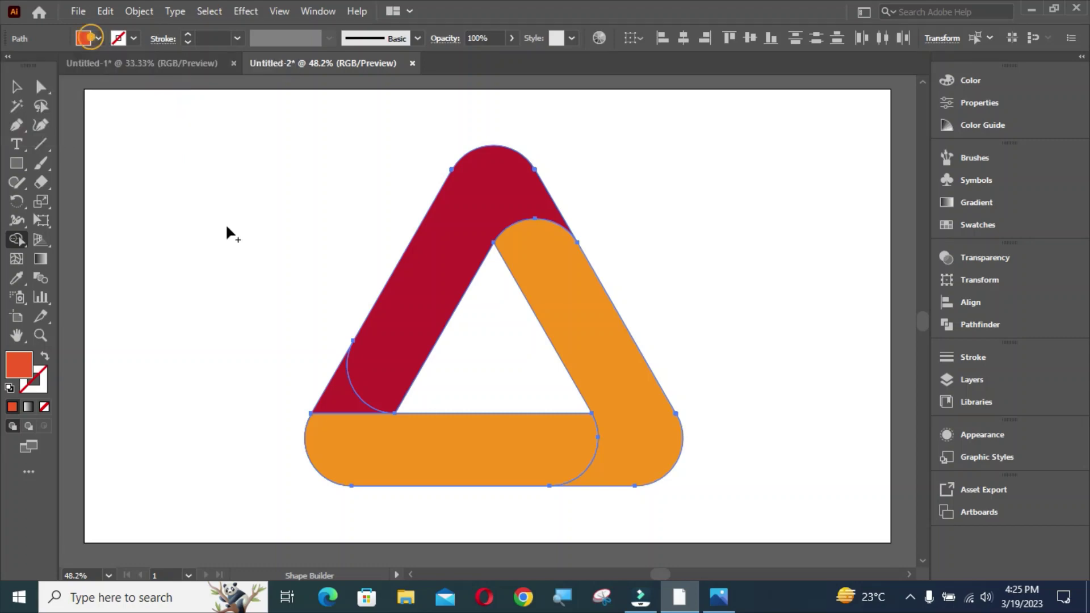
pyautogui.moveTo(363, 443); pyautogui.dragTo(346, 403)
# - Fill the empty triangle in the centre of the logo with the dark grey-black swatch using Shape Builder, and deselect everything
pyautogui.click(98, 38)
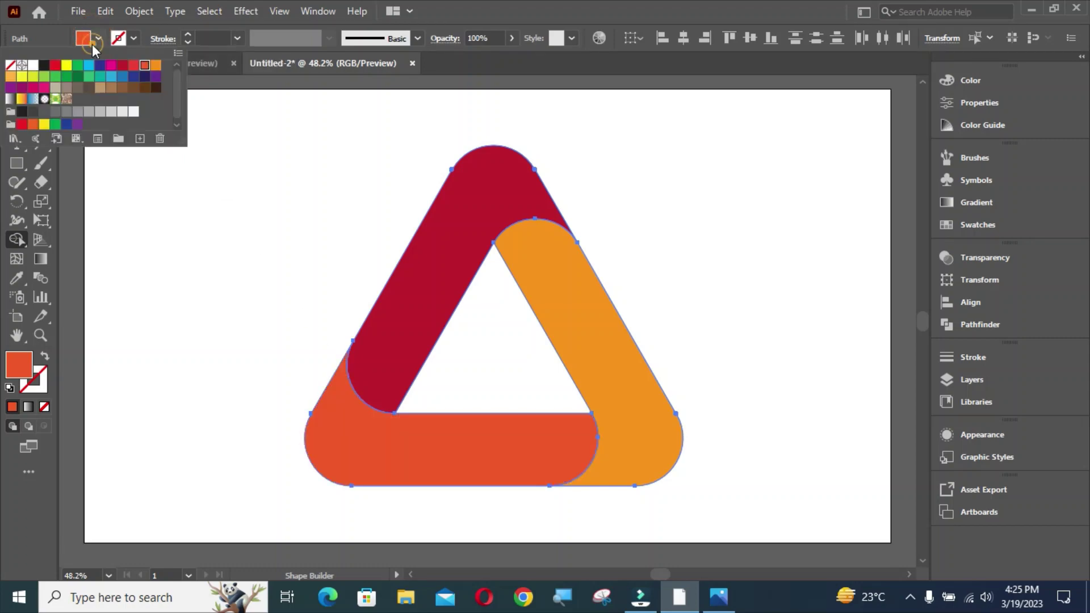
pyautogui.click(102, 69)
pyautogui.click(98, 38)
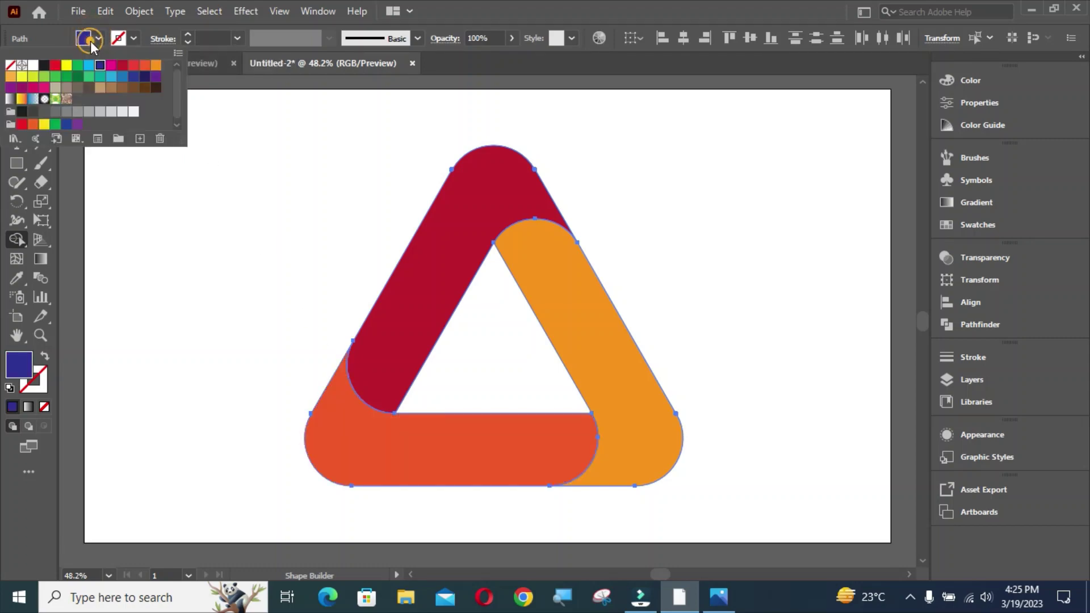
pyautogui.click(21, 112)
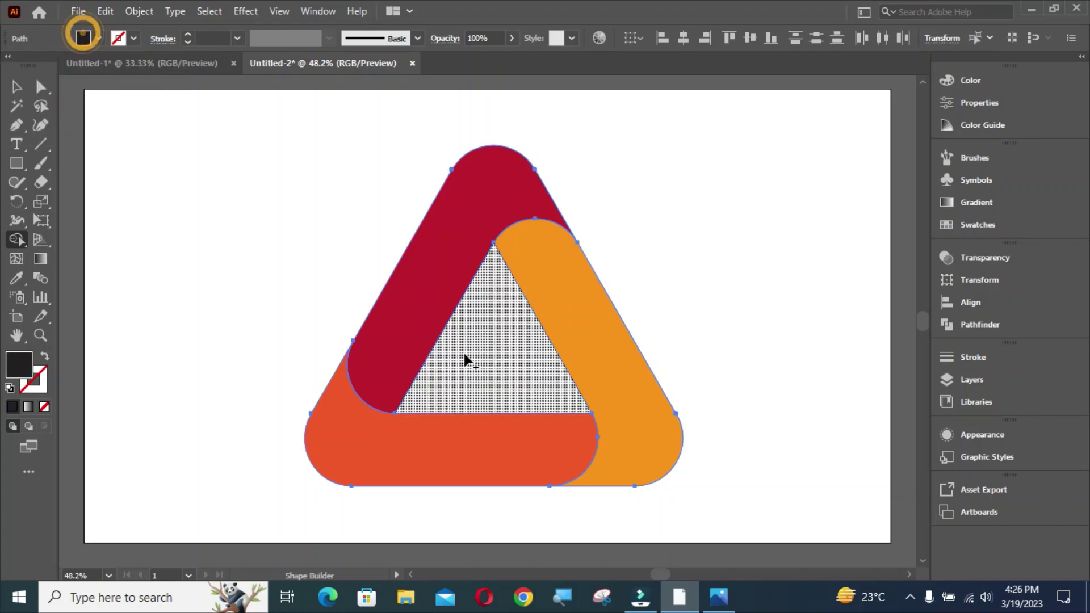
pyautogui.click(474, 336)
pyautogui.click(98, 38)
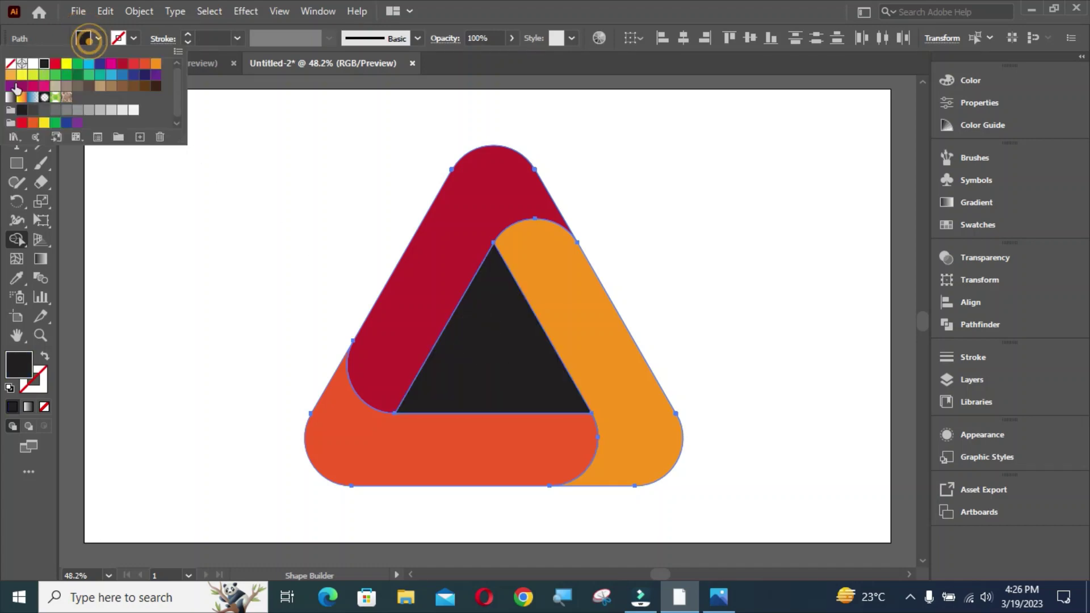
pyautogui.click(14, 88)
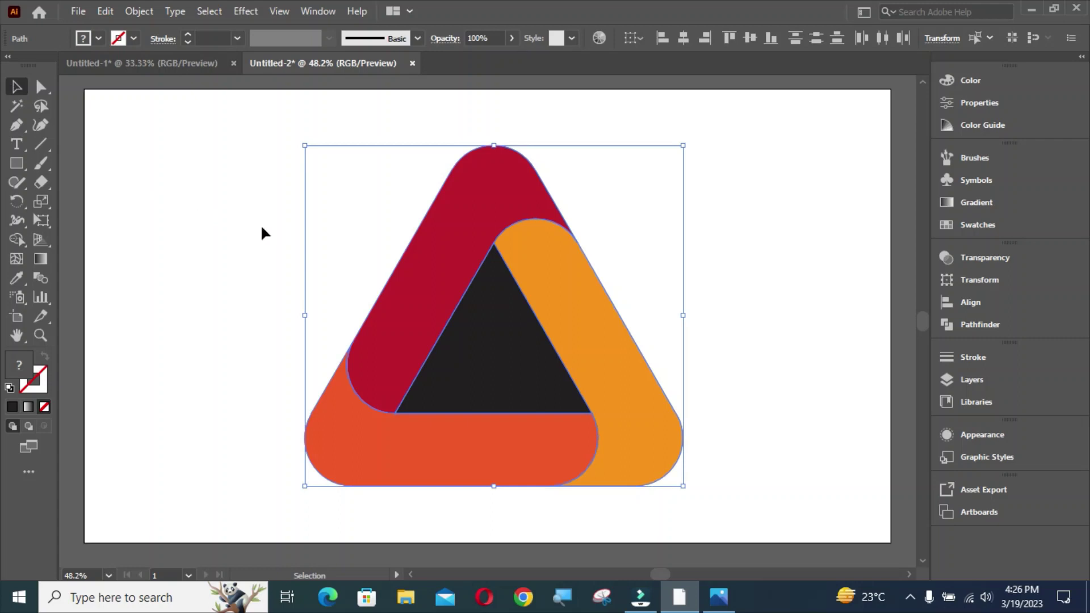
pyautogui.click(261, 223)
# - Apply the White, Black linear gradient preset to the dark red bar
pyautogui.click(429, 279)
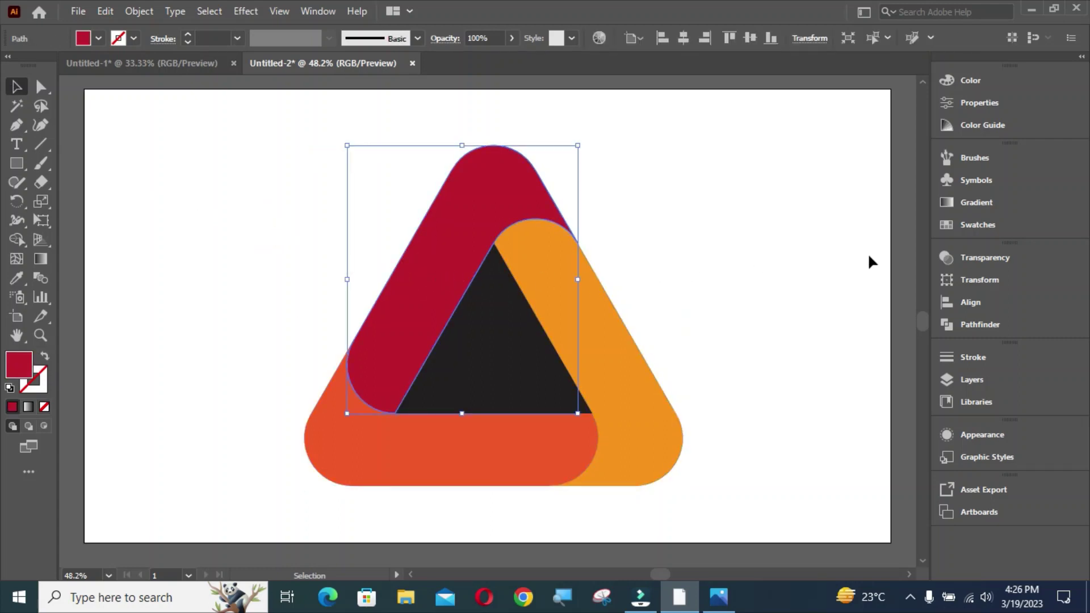
pyautogui.click(947, 203)
pyautogui.click(765, 179)
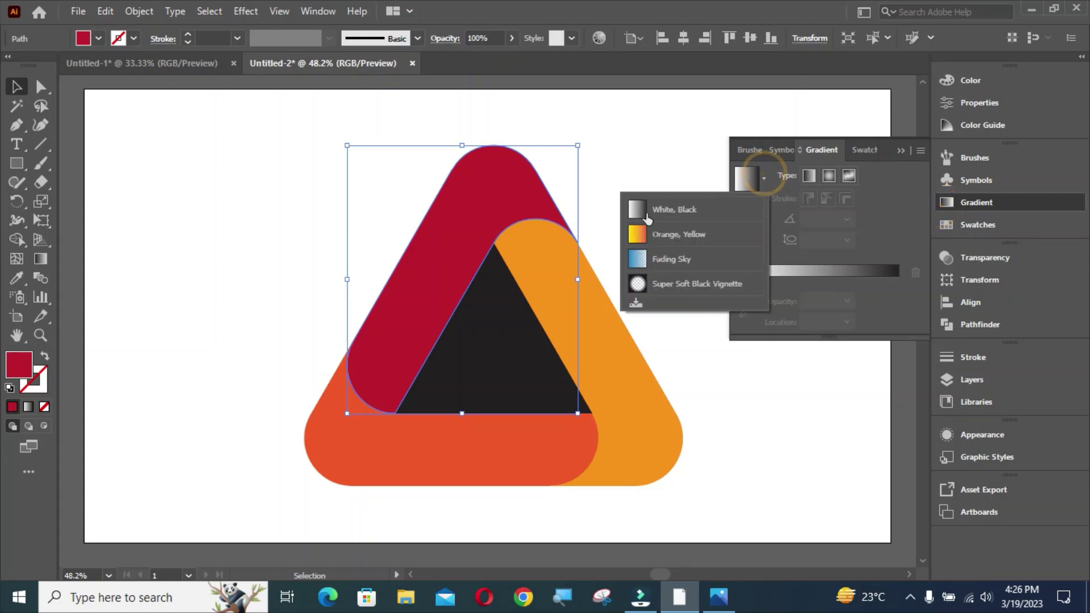
pyautogui.click(659, 211)
# - Move the gradient's white stop to about 53%, recolour it to 00FFFF, and duplicate the black stop to 0%
pyautogui.moveTo(742, 300); pyautogui.dragTo(827, 297)
pyautogui.doubleClick(827, 301)
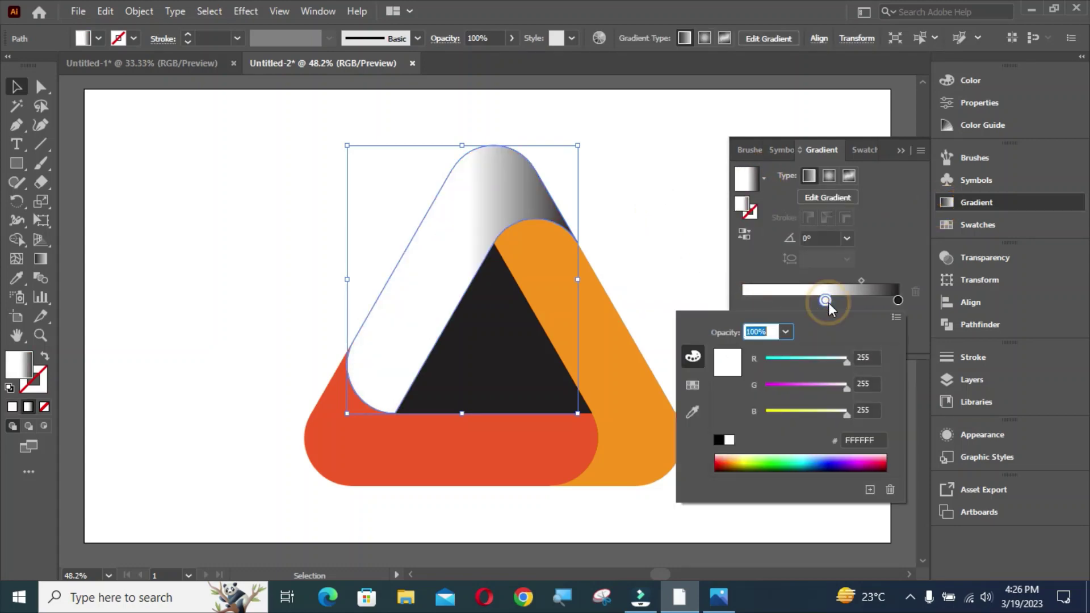
pyautogui.moveTo(846, 362); pyautogui.dragTo(753, 362)
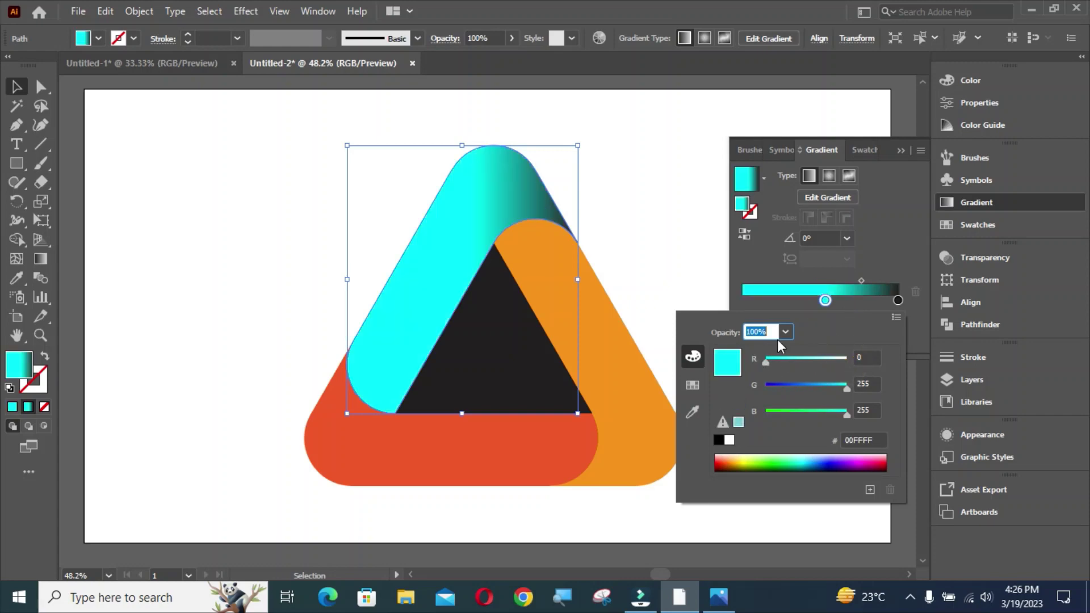
pyautogui.click(827, 305)
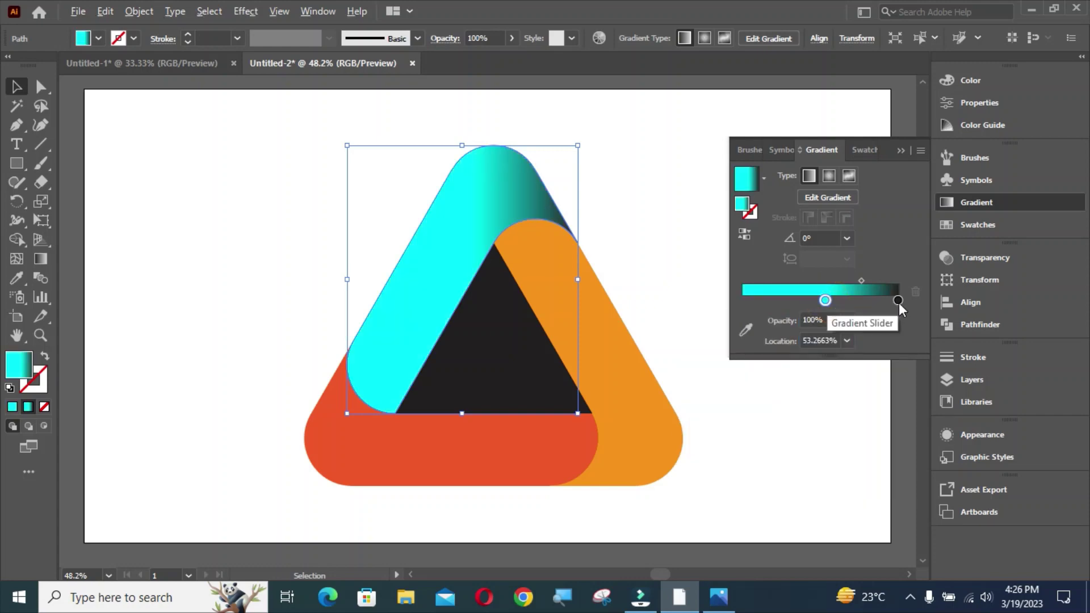
pyautogui.moveTo(898, 302); pyautogui.dragTo(734, 311)
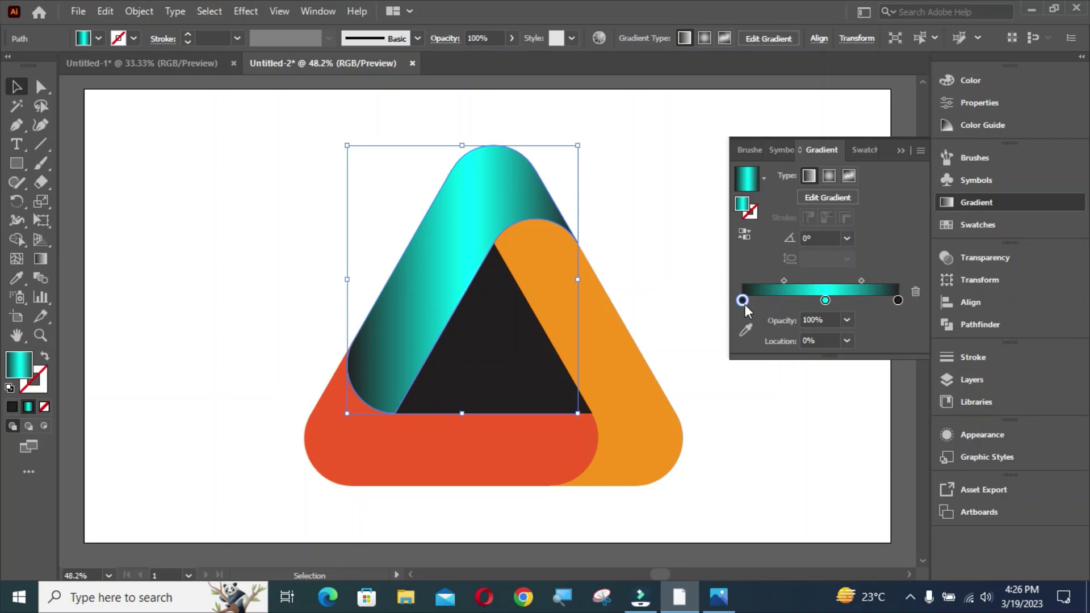
pyautogui.click(898, 151)
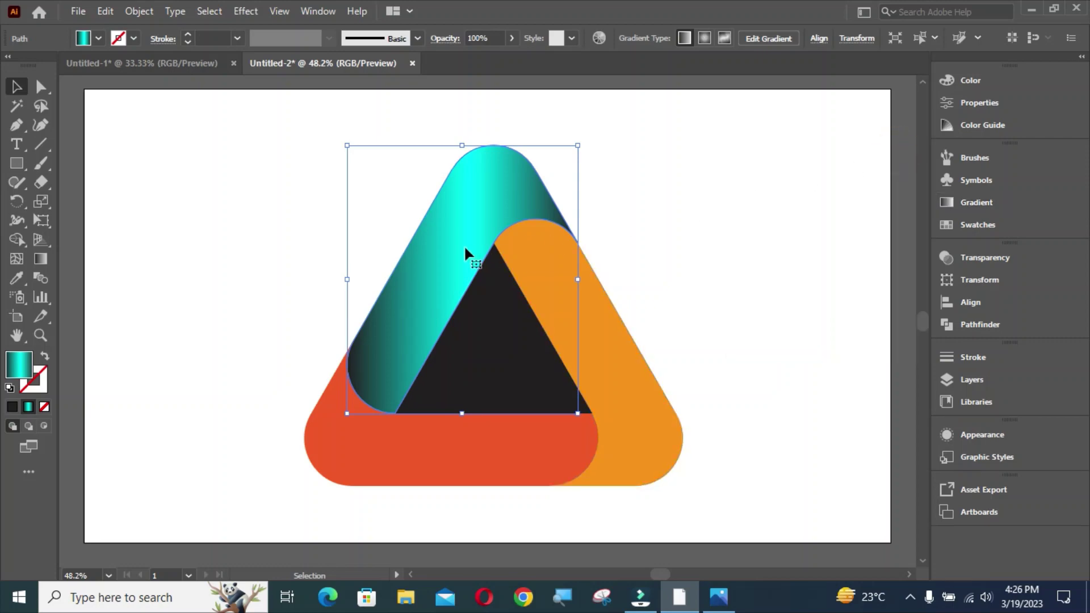
# - Angle the left bar's gradient diagonally from its lower rounded end to its upper tip, and fine-tune the cyan stop and midpoints
pyautogui.click(40, 259)
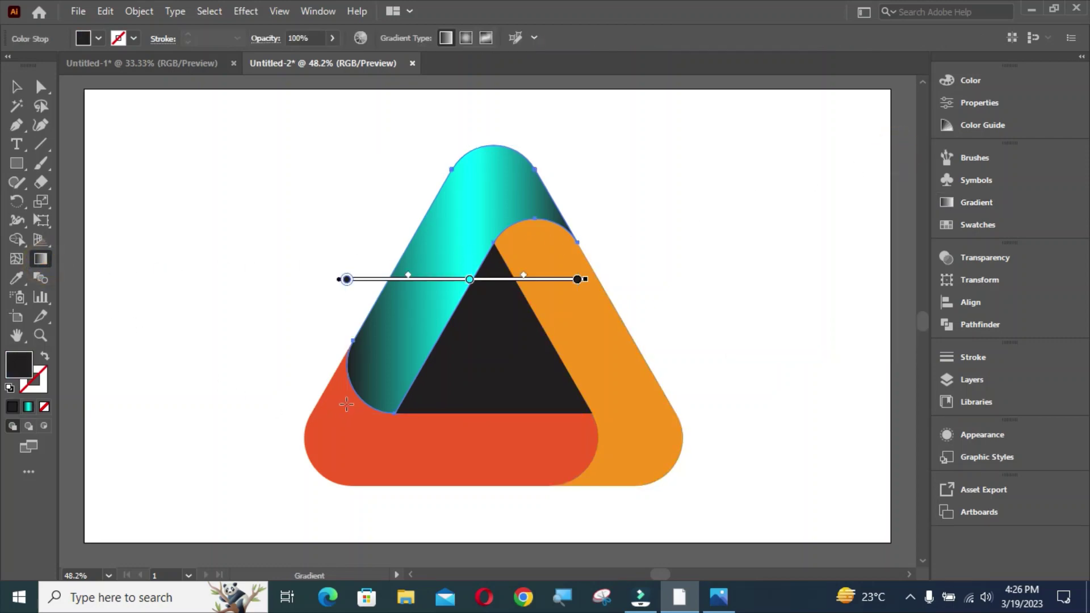
pyautogui.moveTo(360, 397)
pyautogui.mouseDown()
pyautogui.moveTo(522, 254)
pyautogui.moveTo(574, 227)
pyautogui.moveTo(573, 236)
pyautogui.mouseUp()
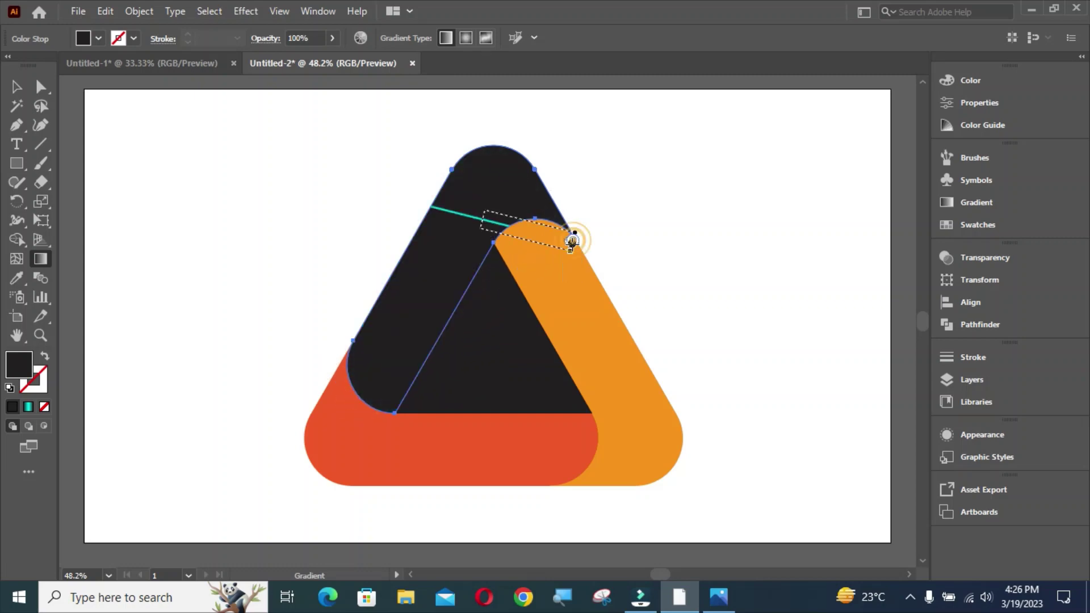
pyautogui.moveTo(353, 391)
pyautogui.mouseDown()
pyautogui.moveTo(564, 219)
pyautogui.moveTo(585, 253)
pyautogui.mouseUp()
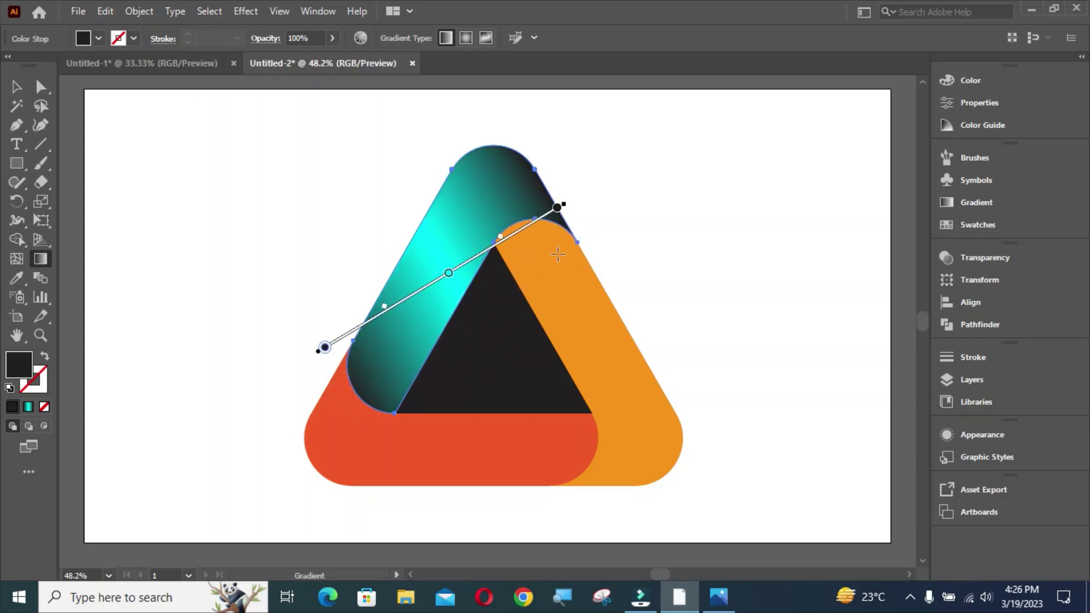
pyautogui.click(500, 240)
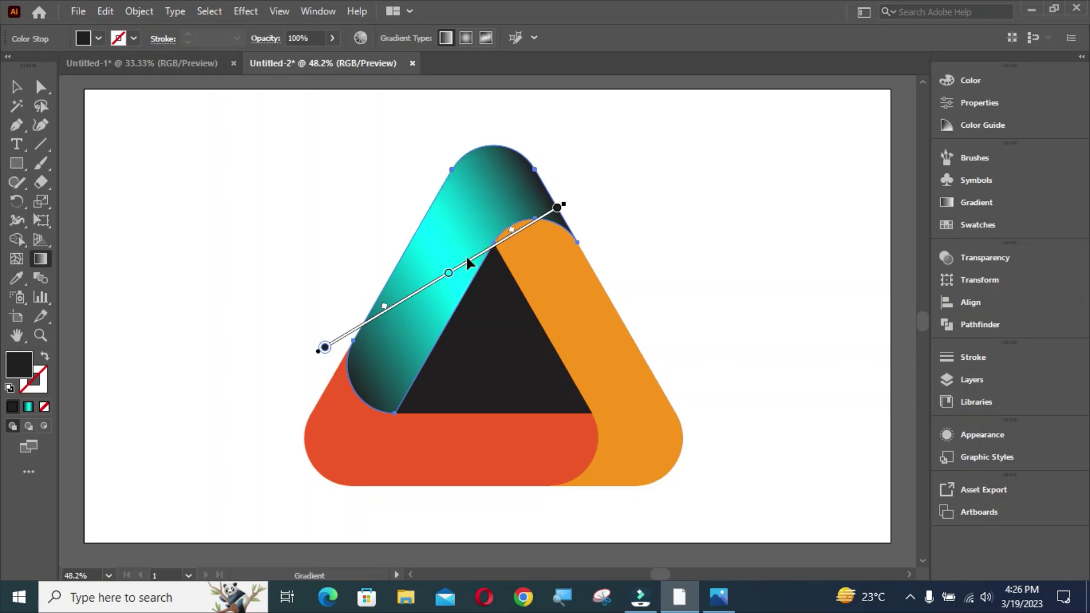
pyautogui.moveTo(449, 273); pyautogui.dragTo(464, 264)
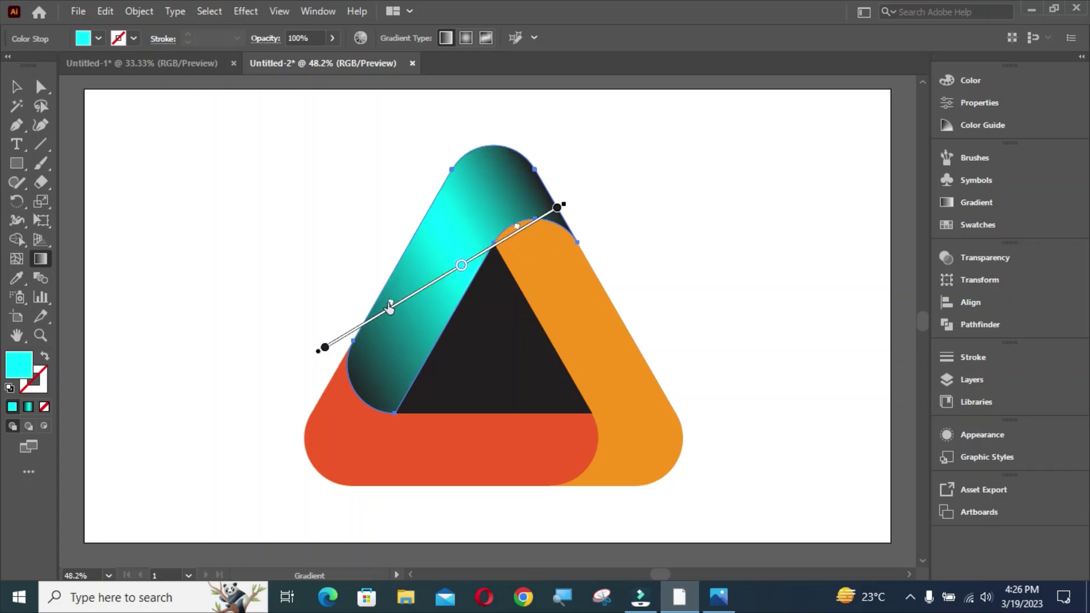
pyautogui.moveTo(389, 308); pyautogui.dragTo(383, 319)
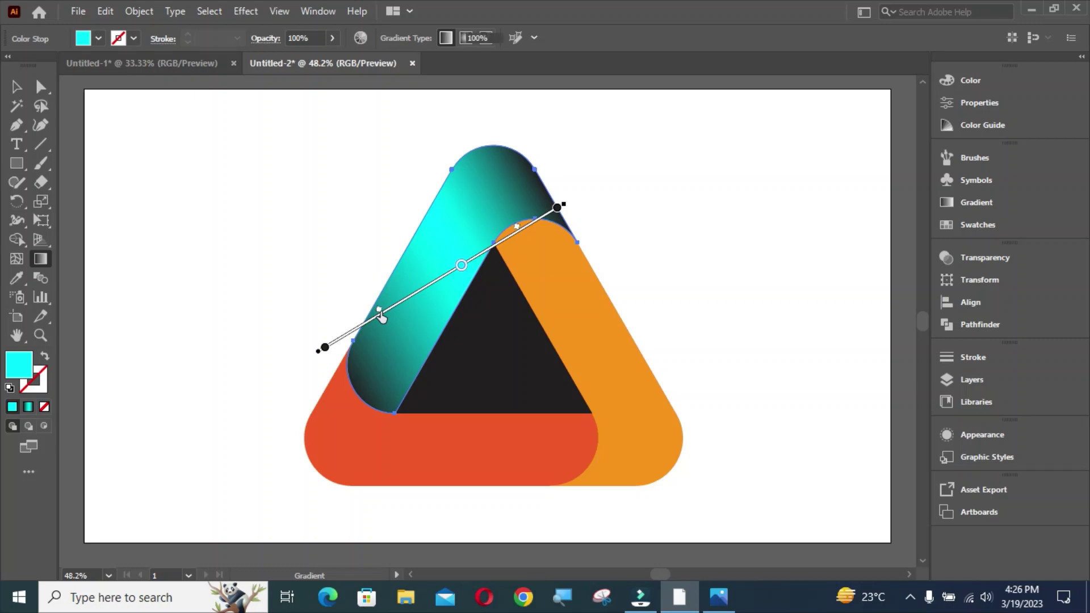
# - Select the bottom and right bars and copy the left bar's cyan-and-black gradient onto them with the Eyedropper
pyautogui.press('v')
pyautogui.click(355, 446)
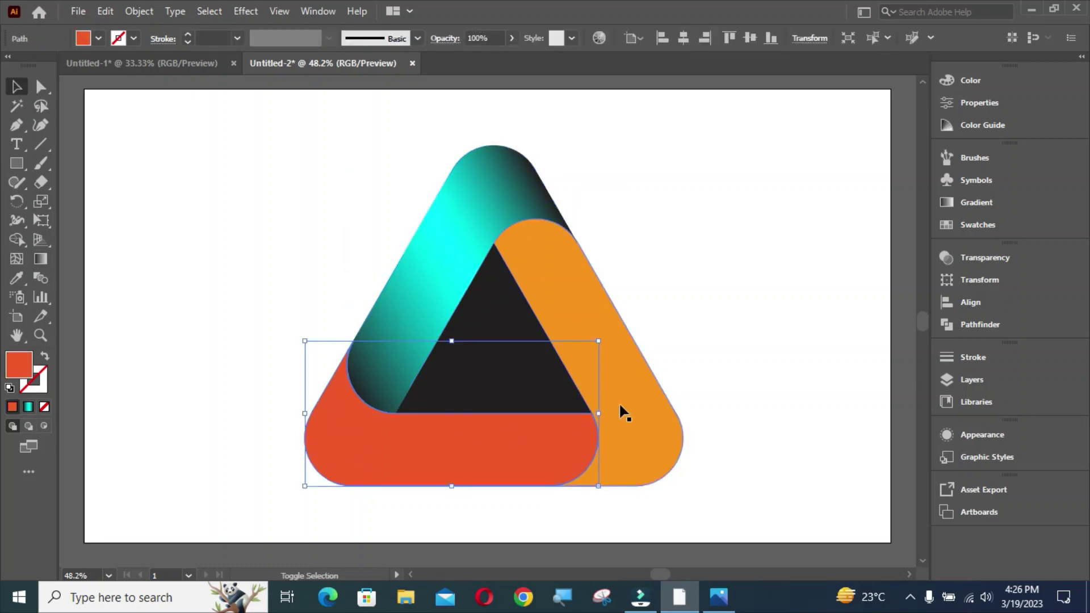
pyautogui.keyDown('shift'); pyautogui.click(638, 400); pyautogui.keyUp('shift')
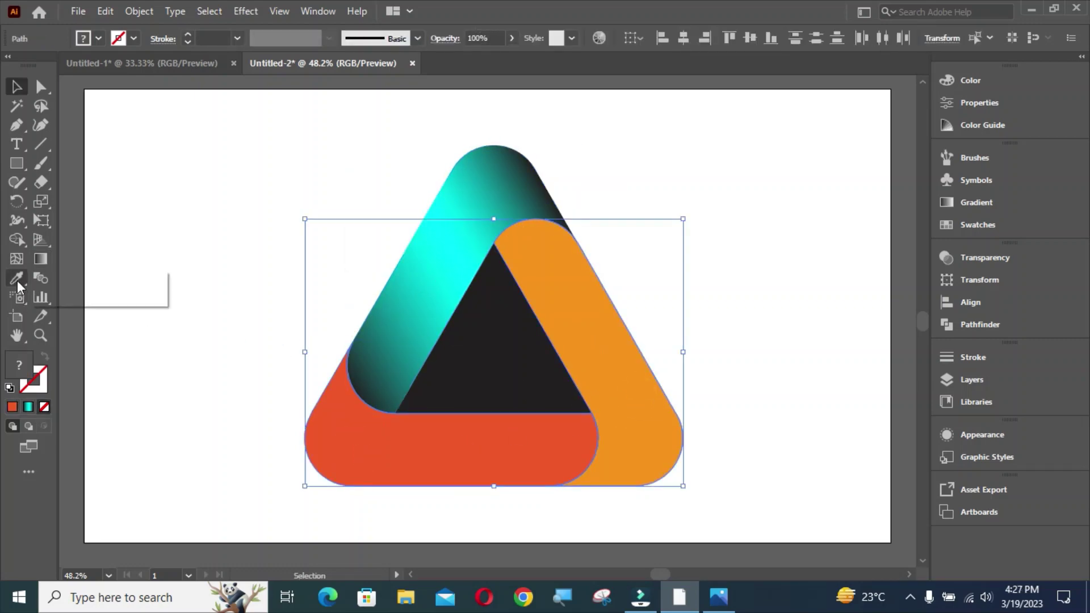
pyautogui.click(68, 278)
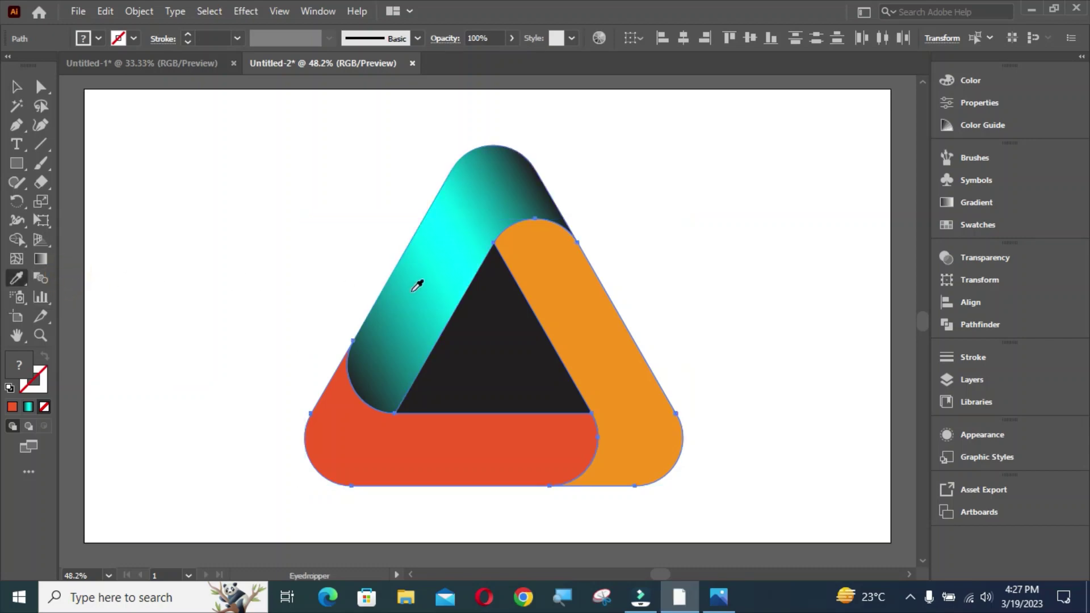
pyautogui.click(414, 286)
pyautogui.click(12, 90)
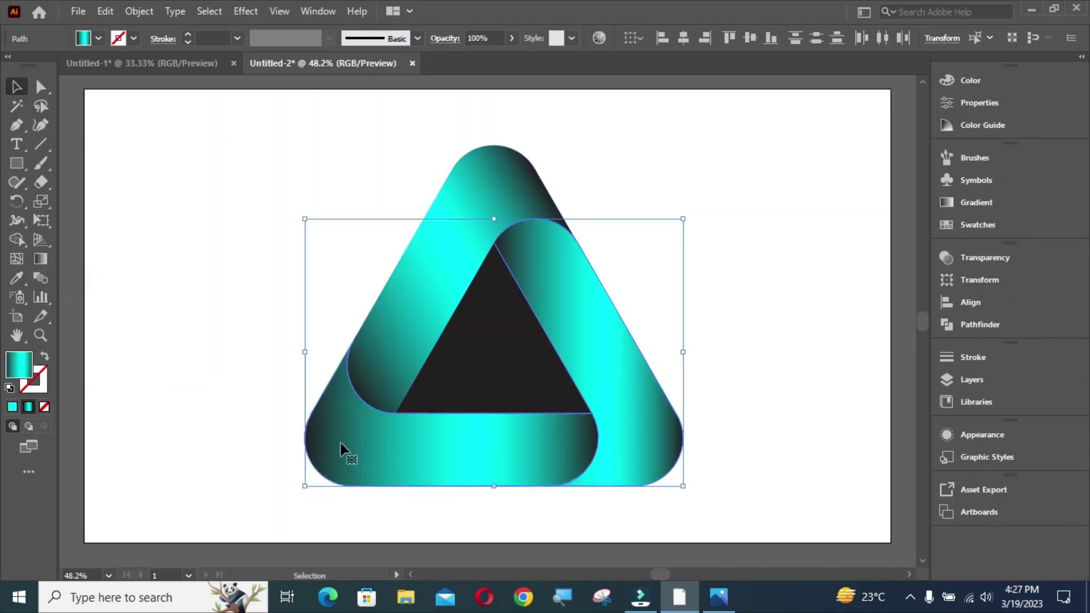
pyautogui.click(250, 435)
# - Angle the bottom bar's gradient diagonally between its rounded end and its upper-left tip
pyautogui.click(385, 453)
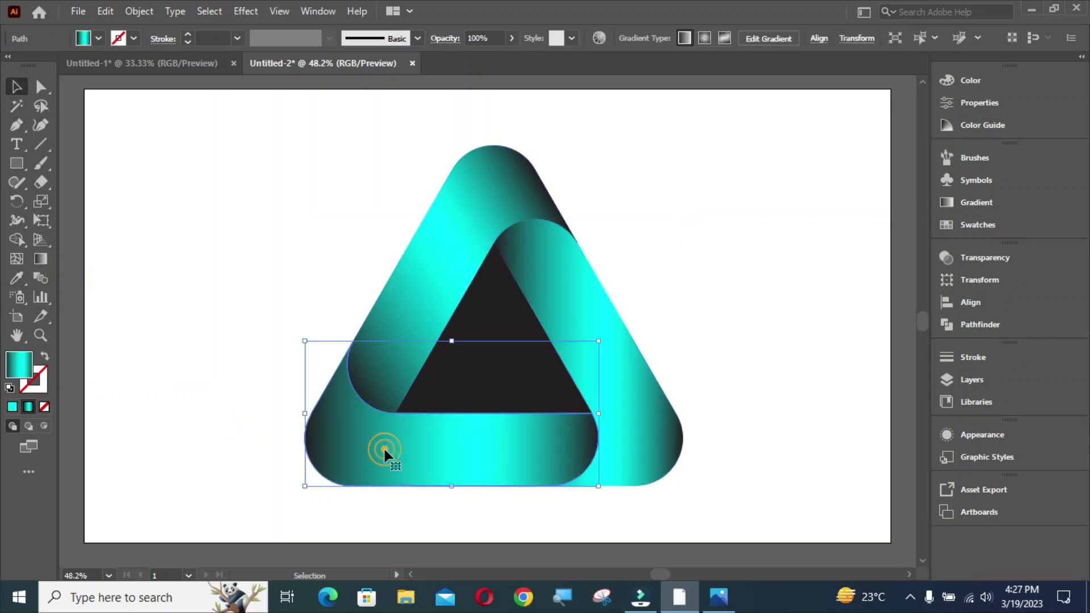
pyautogui.press('g')
pyautogui.moveTo(588, 467)
pyautogui.mouseDown()
pyautogui.moveTo(365, 352)
pyautogui.moveTo(360, 316)
pyautogui.moveTo(357, 336)
pyautogui.mouseUp()
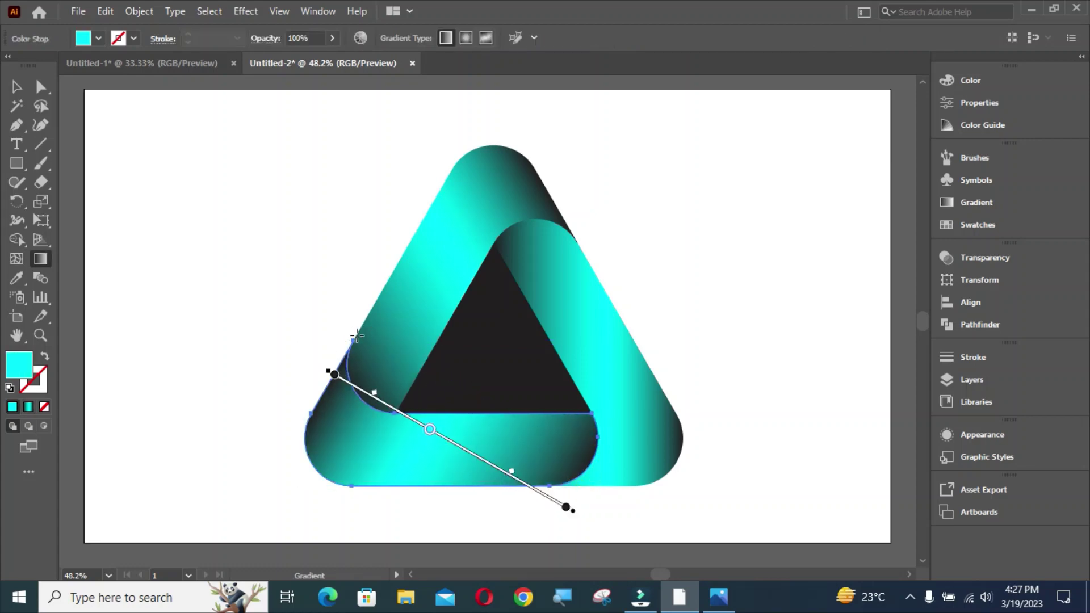
# - Angle the right bar's gradient almost vertically, from its upper rounded end down to its lower edge
pyautogui.press('v')
pyautogui.click(584, 315)
pyautogui.press('g')
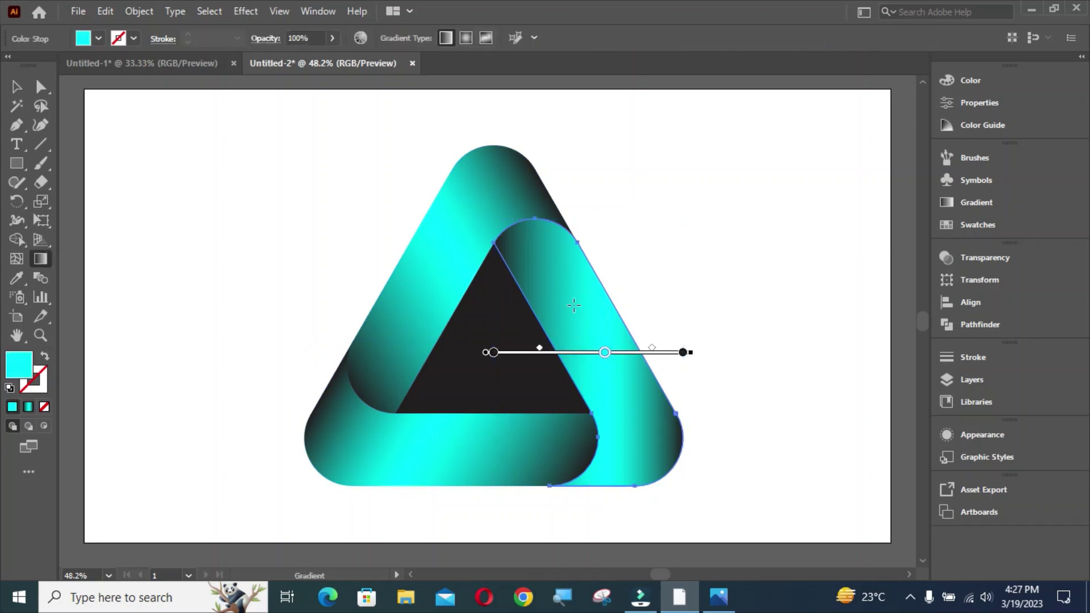
pyautogui.moveTo(519, 221)
pyautogui.mouseDown()
pyautogui.moveTo(579, 482)
pyautogui.moveTo(516, 472)
pyautogui.moveTo(508, 481)
pyautogui.mouseUp()
pyautogui.press('v')
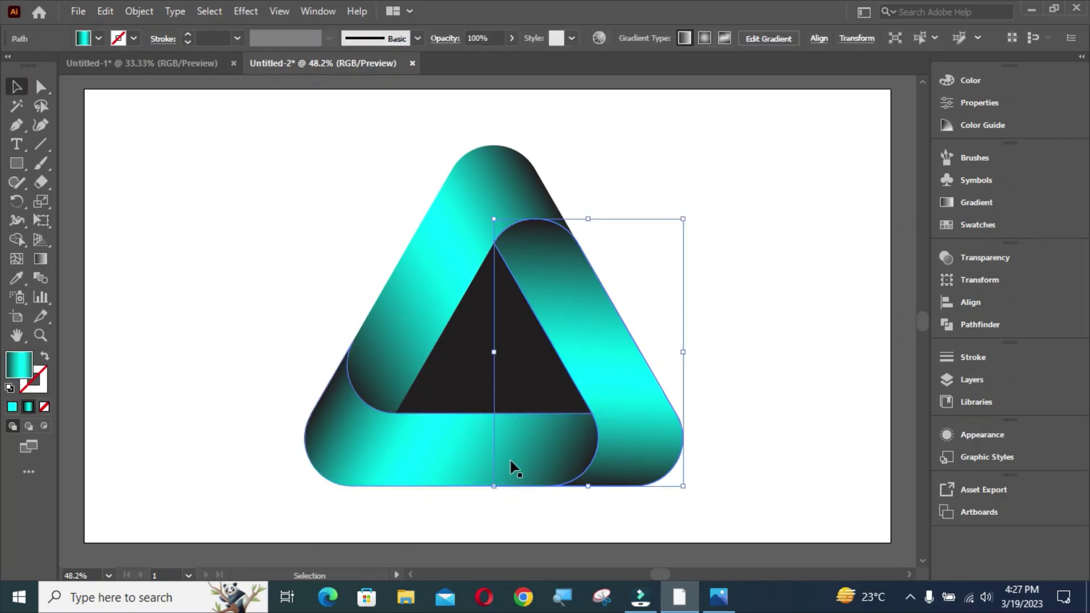
pyautogui.click(259, 292)
# - Copy the dark central triangle, paste it in front, and shrink the copy to a tiny triangle at the centre
pyautogui.click(502, 373)
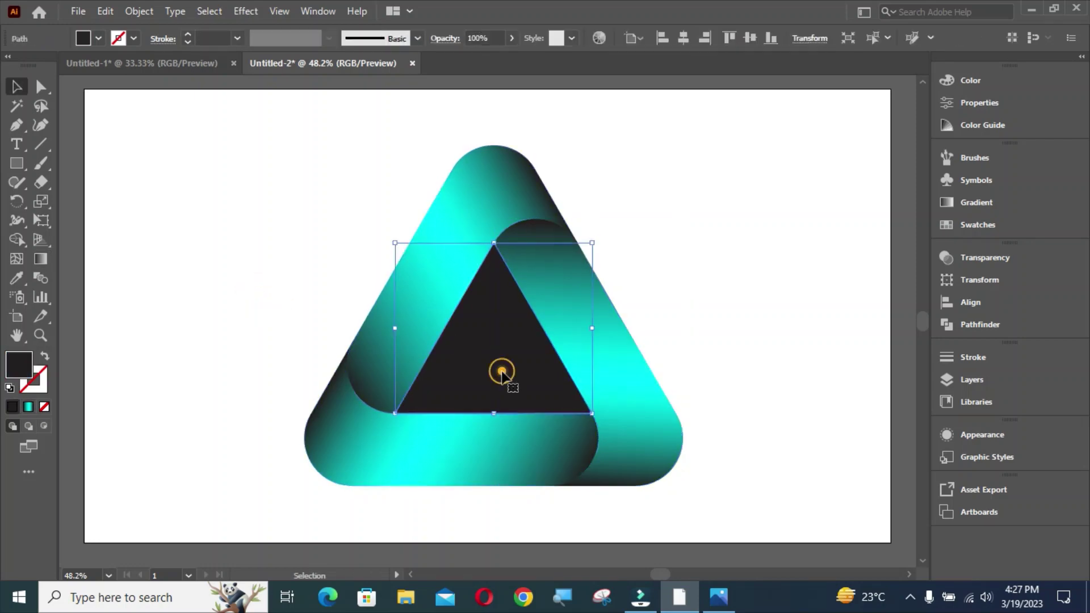
pyautogui.click(105, 10)
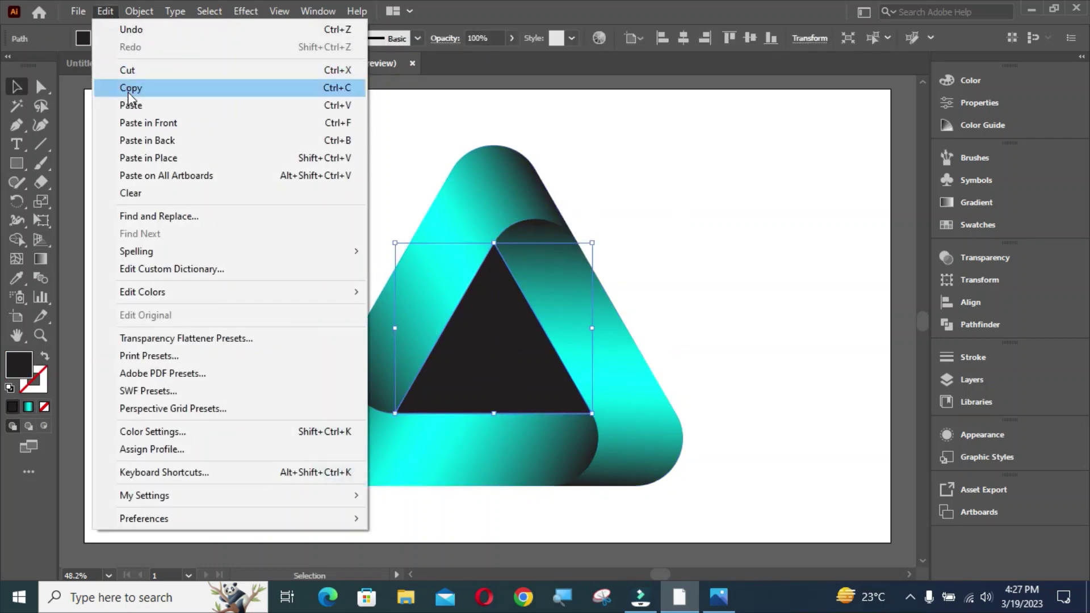
pyautogui.click(126, 88)
pyautogui.click(105, 10)
pyautogui.click(152, 124)
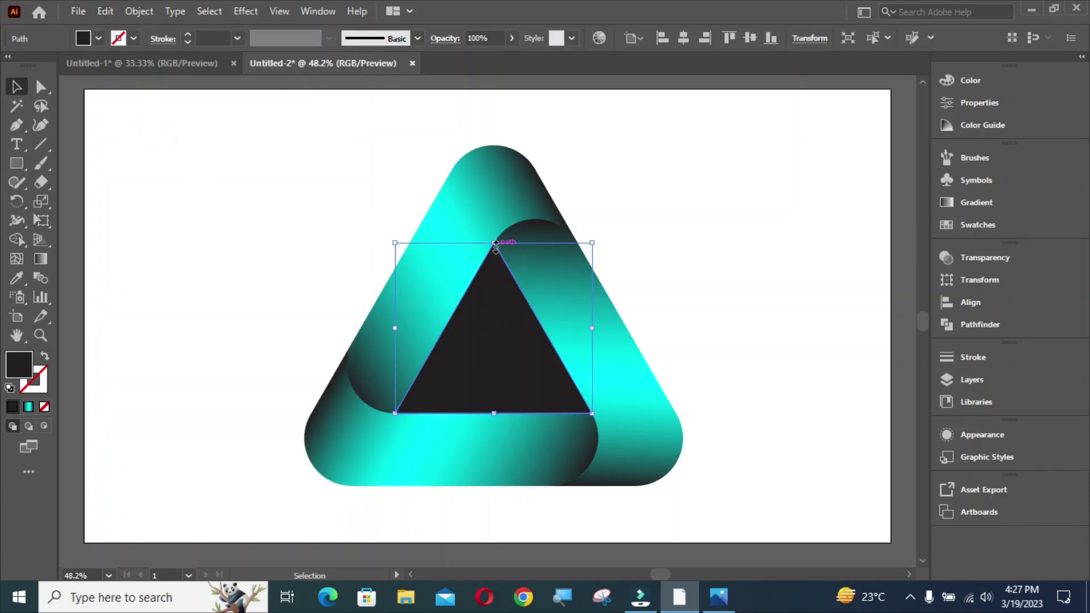
pyautogui.moveTo(494, 244); pyautogui.dragTo(499, 342)
pyautogui.keyDown('shift'); pyautogui.click(499, 342); pyautogui.keyUp('shift')
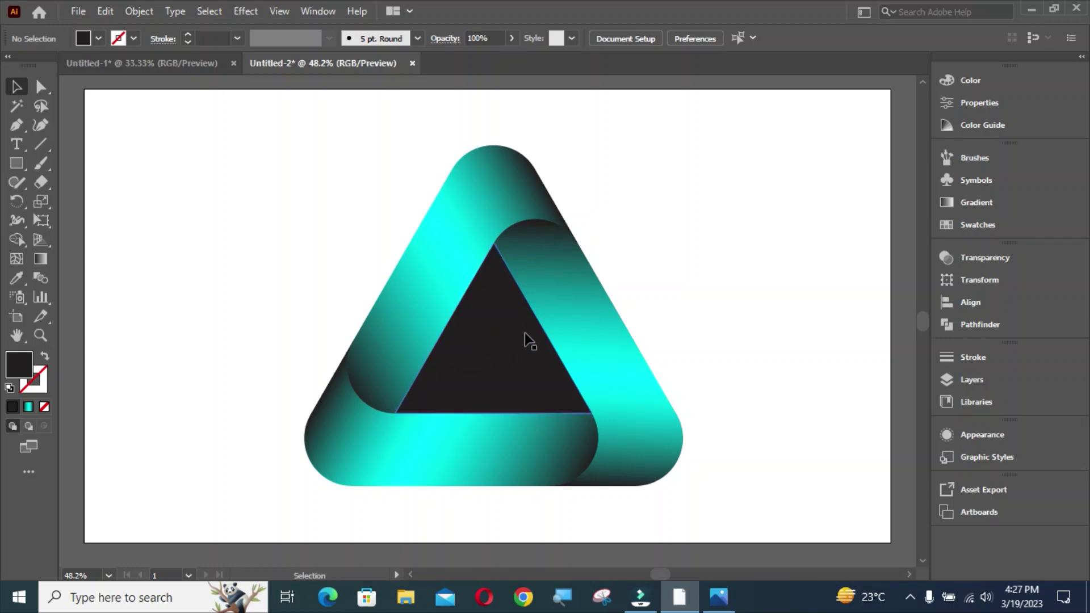
# - Fill the tiny central triangle with a bright, fully saturated turquoise at hue 176°
pyautogui.click(498, 347)
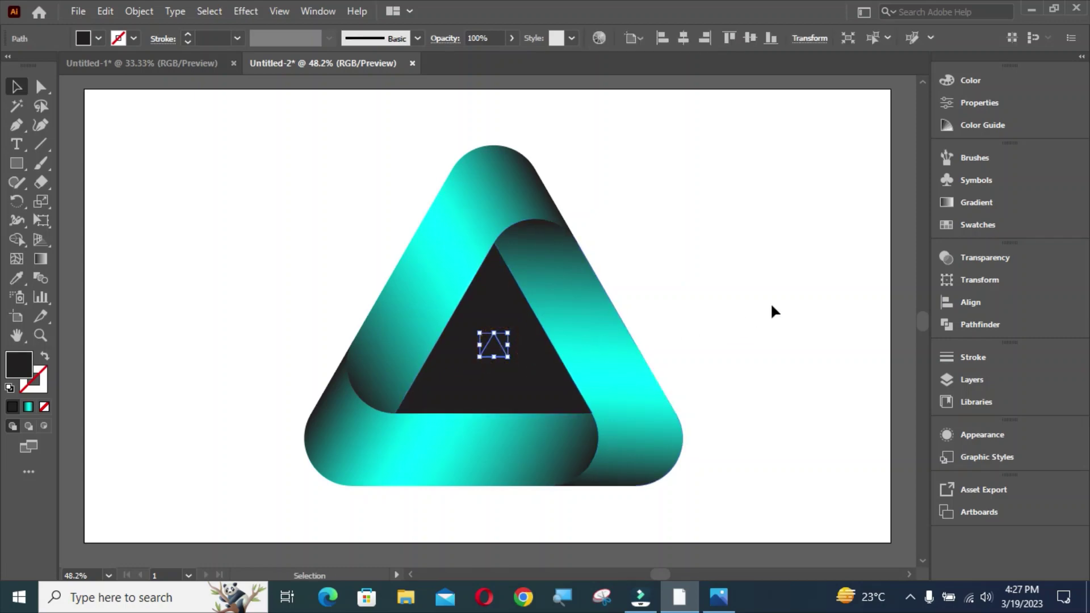
pyautogui.click(97, 38)
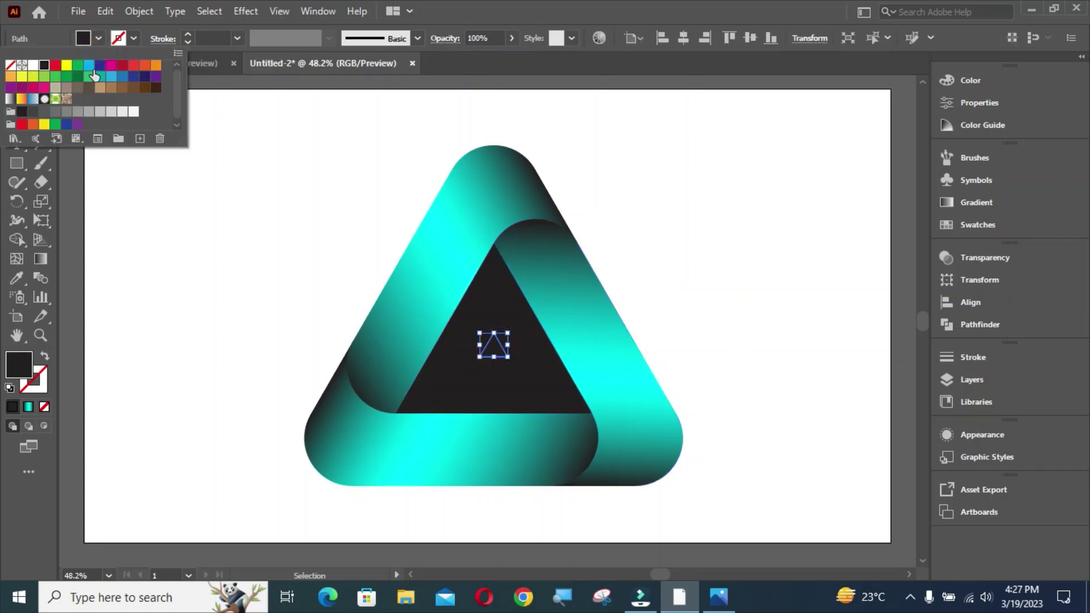
pyautogui.click(89, 65)
pyautogui.click(84, 38)
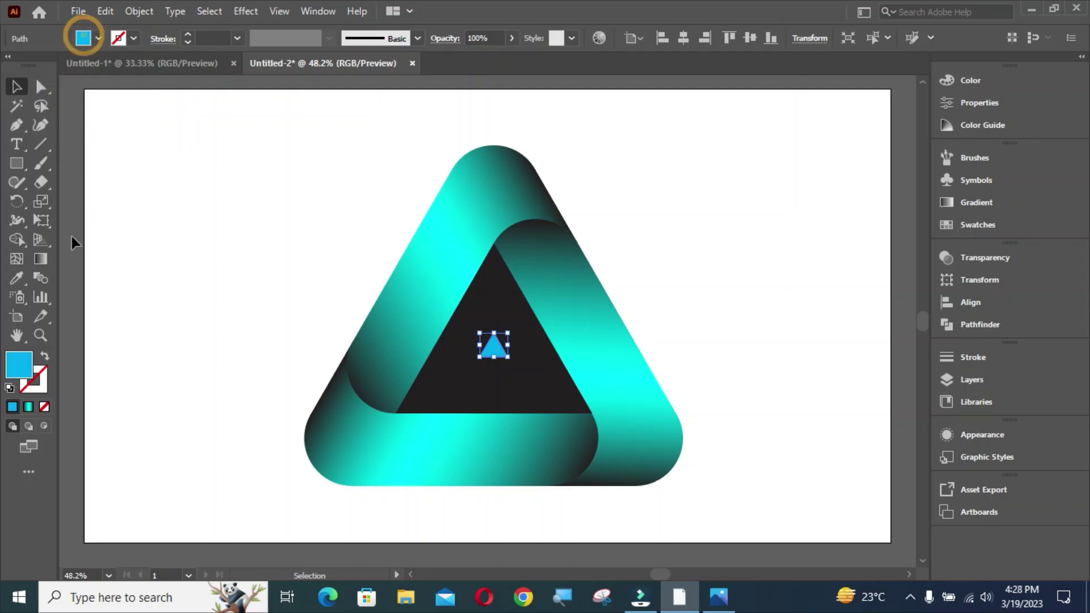
pyautogui.doubleClick(25, 373)
pyautogui.moveTo(866, 219); pyautogui.dragTo(866, 230)
pyautogui.moveTo(818, 143); pyautogui.dragTo(846, 126)
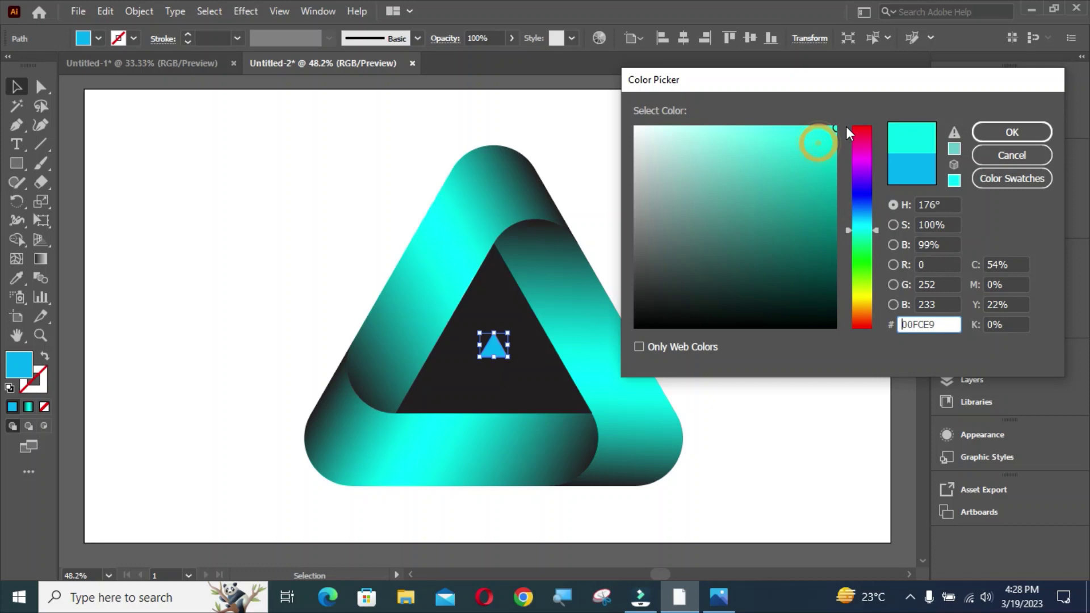
pyautogui.click(989, 136)
# - Blend the tiny turquoise triangle with the large dark central triangle
pyautogui.keyDown('shift'); pyautogui.click(481, 307); pyautogui.keyUp('shift')
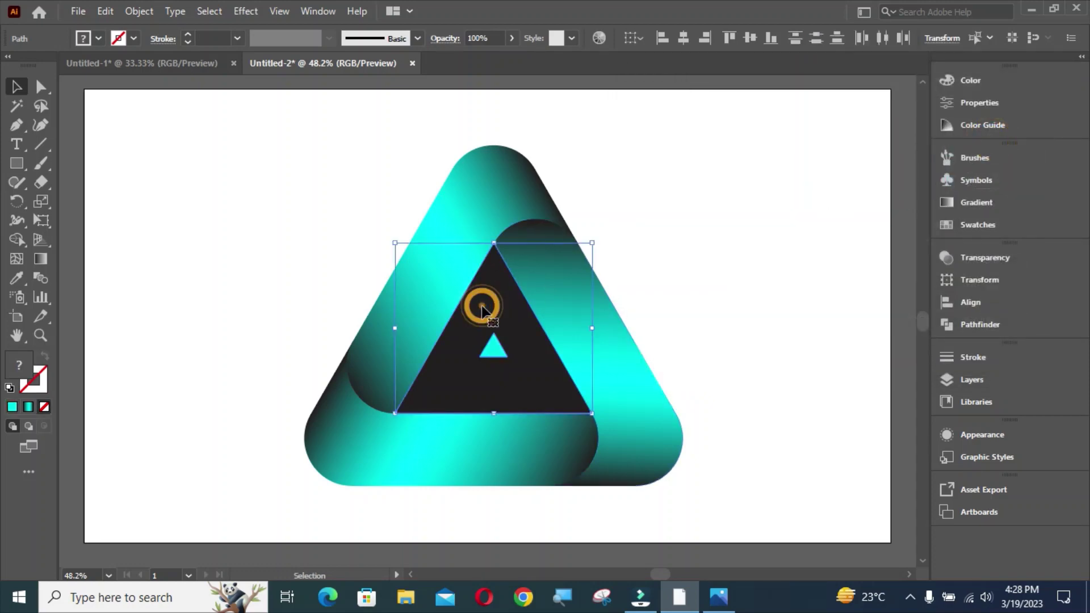
pyautogui.click(139, 10)
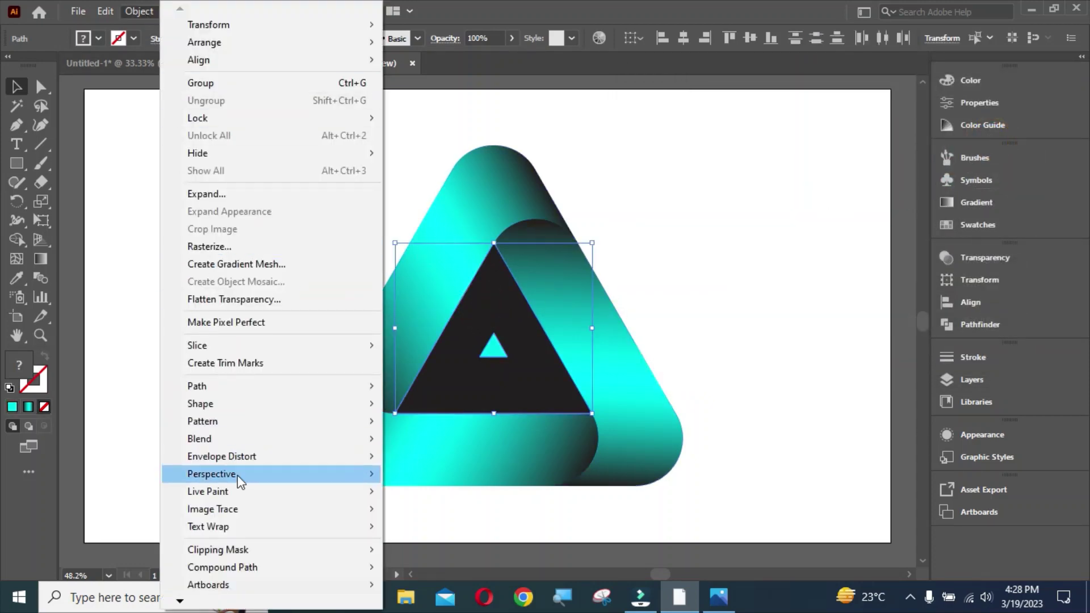
pyautogui.moveTo(237, 441)
pyautogui.click(420, 439)
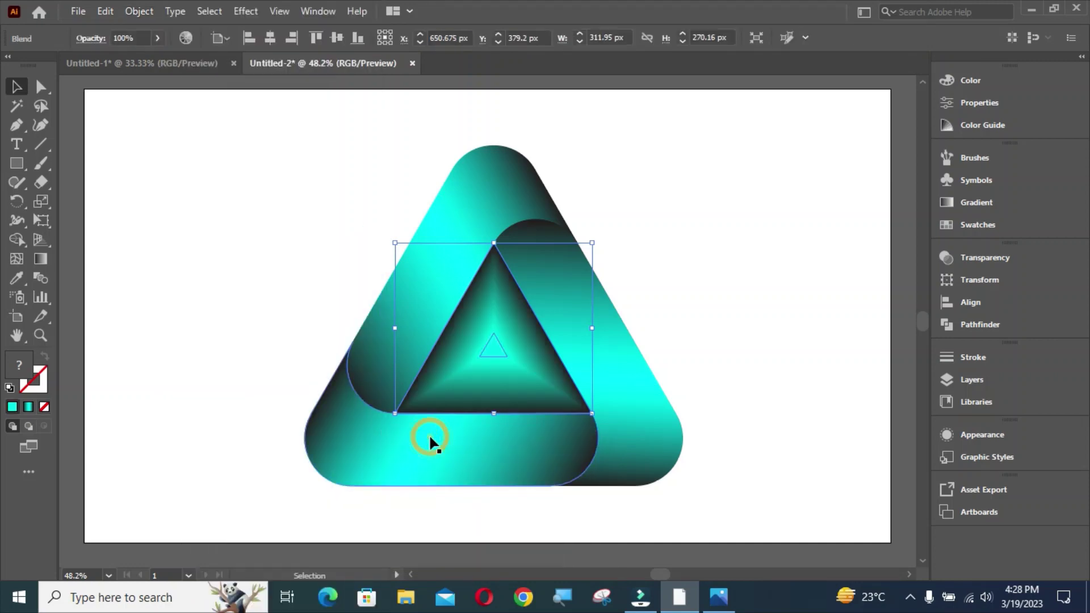
pyautogui.click(30, 88)
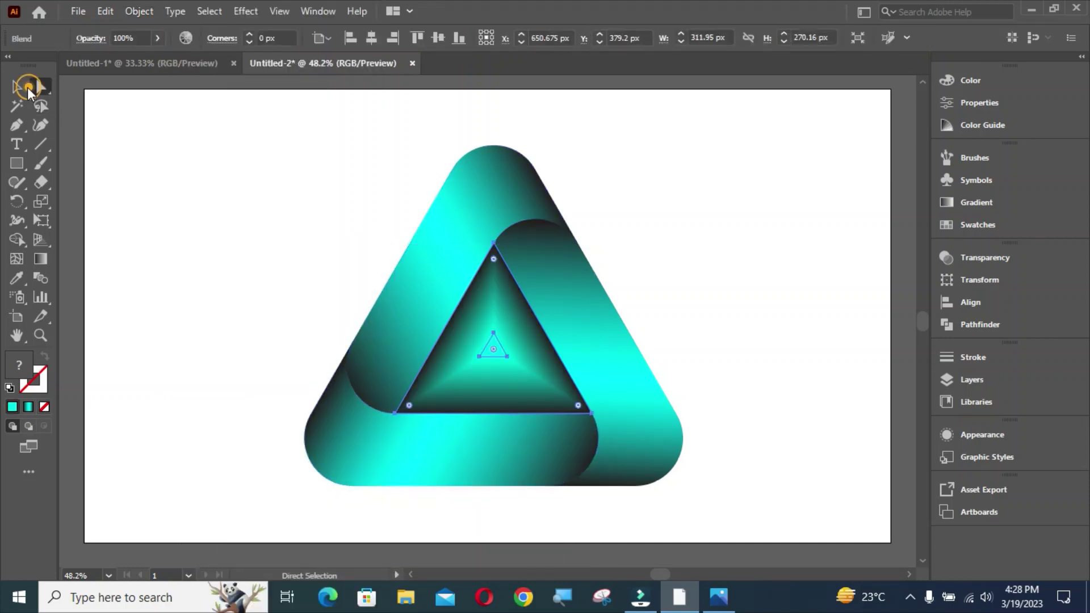
pyautogui.click(218, 177)
# - Rotate the whole logo so it points downward on the artboard's right side, and group its parts
pyautogui.moveTo(219, 166); pyautogui.dragTo(676, 483)
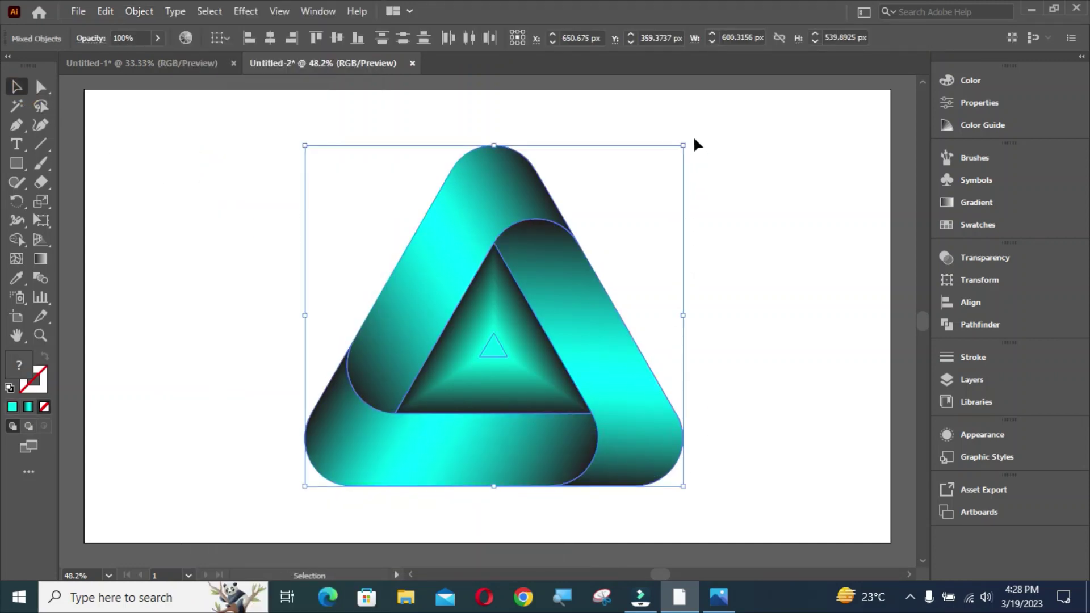
pyautogui.moveTo(694, 139); pyautogui.dragTo(775, 407)
pyautogui.moveTo(509, 256); pyautogui.dragTo(741, 211)
pyautogui.press('a')
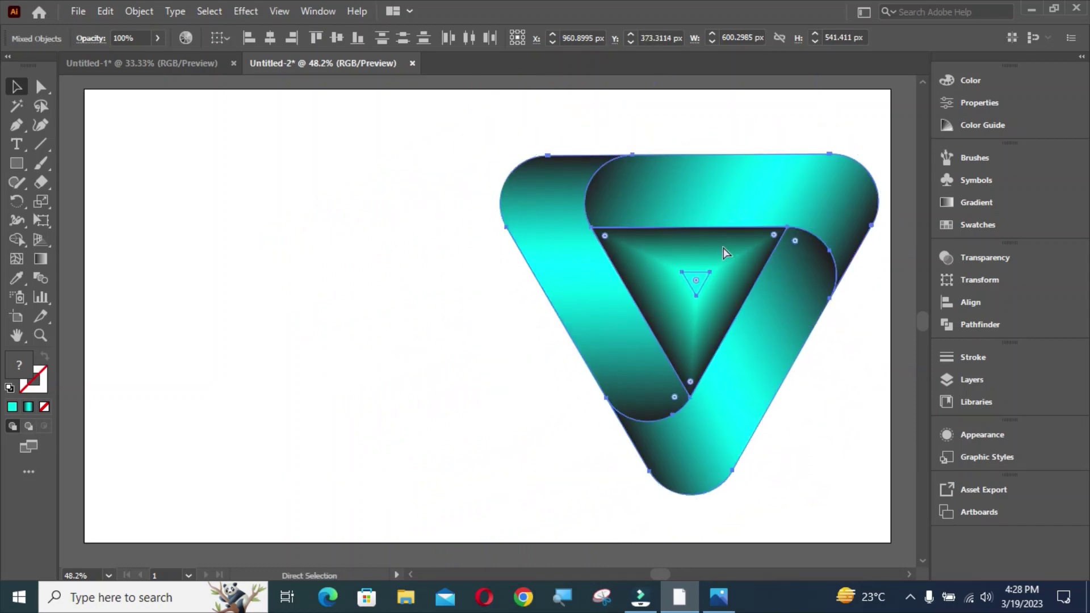
pyautogui.press('v')
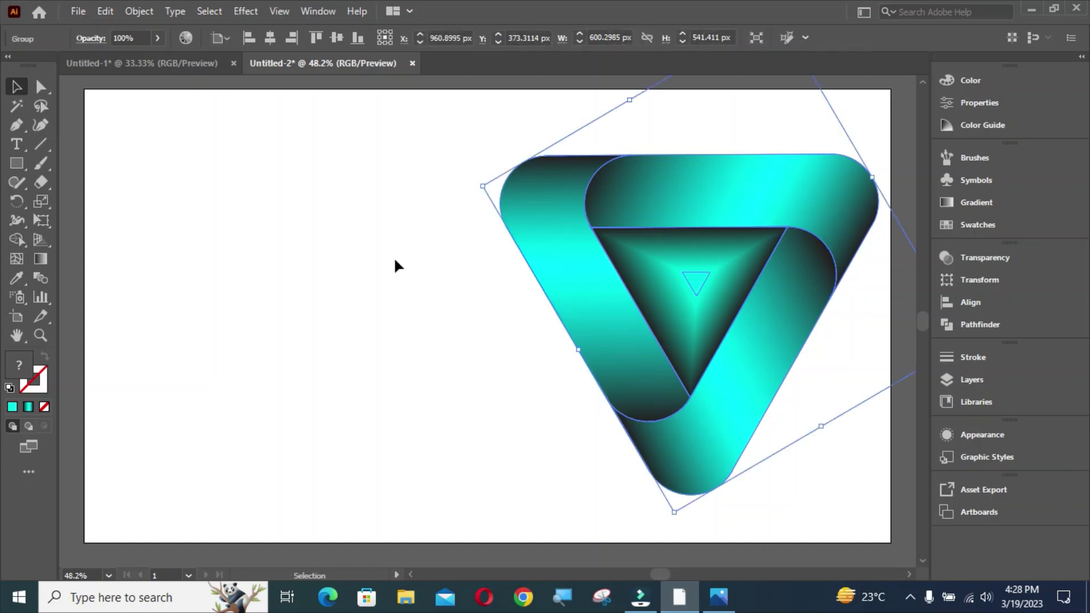
pyautogui.click(376, 252)
# - Move the grouped logo back to the middle of the artboard
pyautogui.hotkey('ctrl', '-')
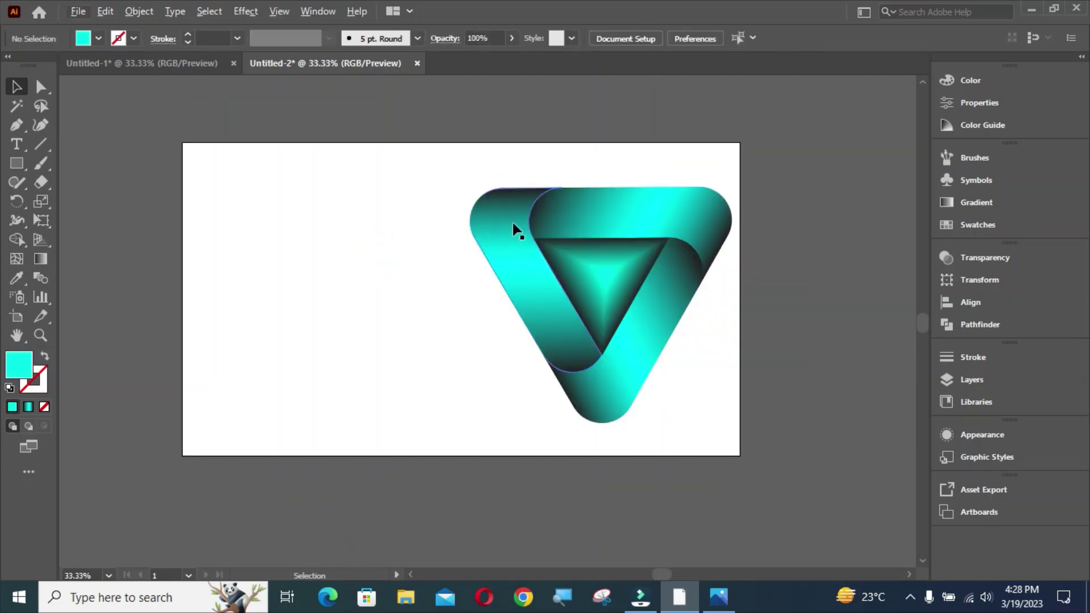
pyautogui.moveTo(445, 170); pyautogui.dragTo(509, 315)
pyautogui.hotkey('ctrl', '+')
pyautogui.scroll(1, 462, 285)
pyautogui.press('space')
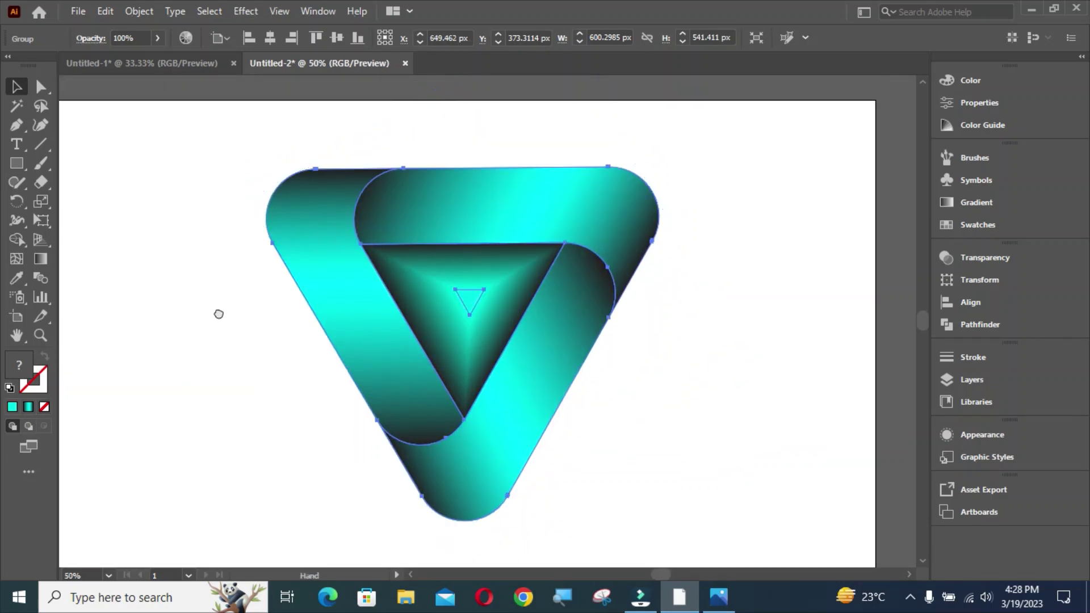
pyautogui.moveTo(219, 311); pyautogui.dragTo(251, 298)
pyautogui.click(224, 293)
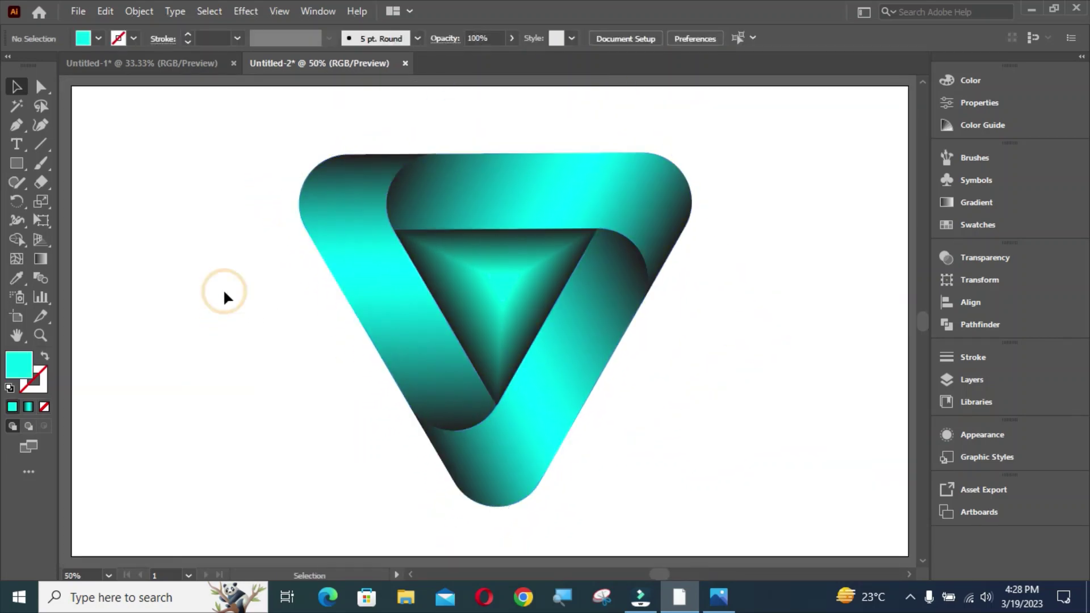
# - Create a 1280 by 720 px rectangle for the background
pyautogui.click(17, 163)
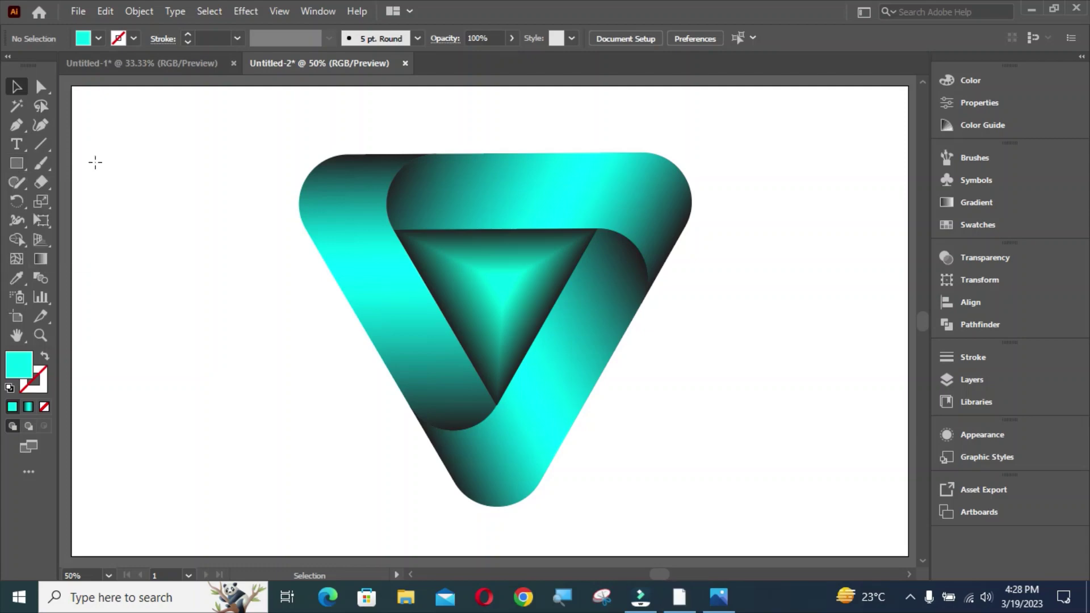
pyautogui.write('12')
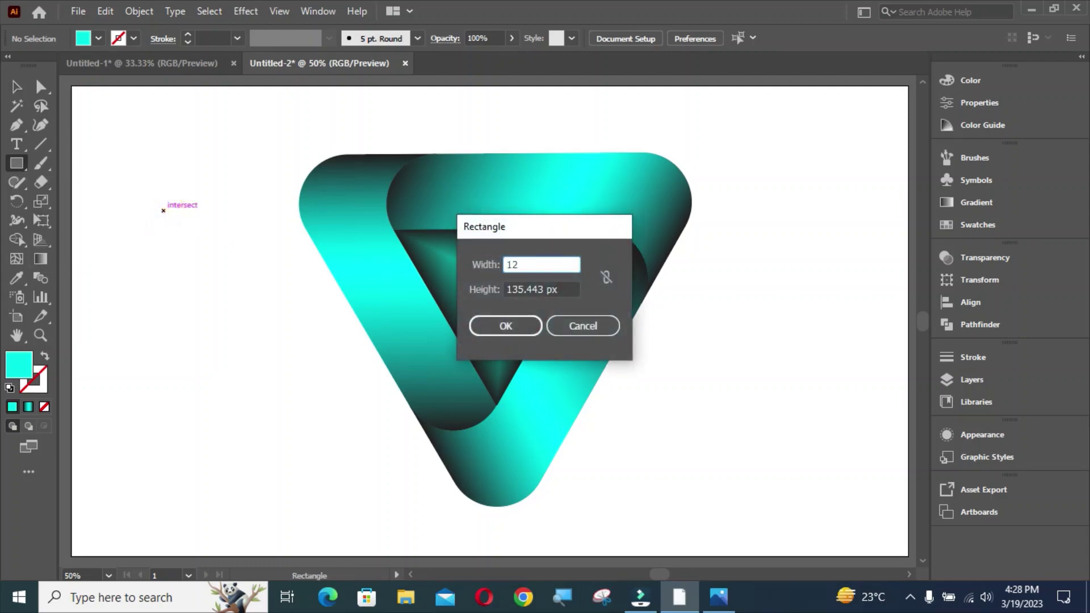
pyautogui.write('80')
pyautogui.press('Tab')
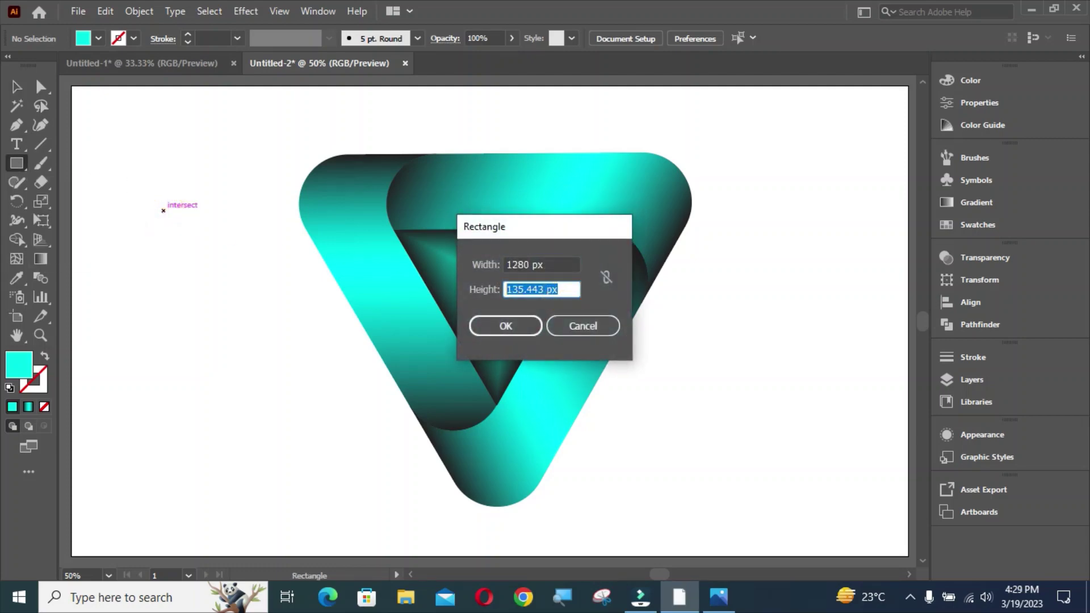
pyautogui.write('720')
pyautogui.click(502, 326)
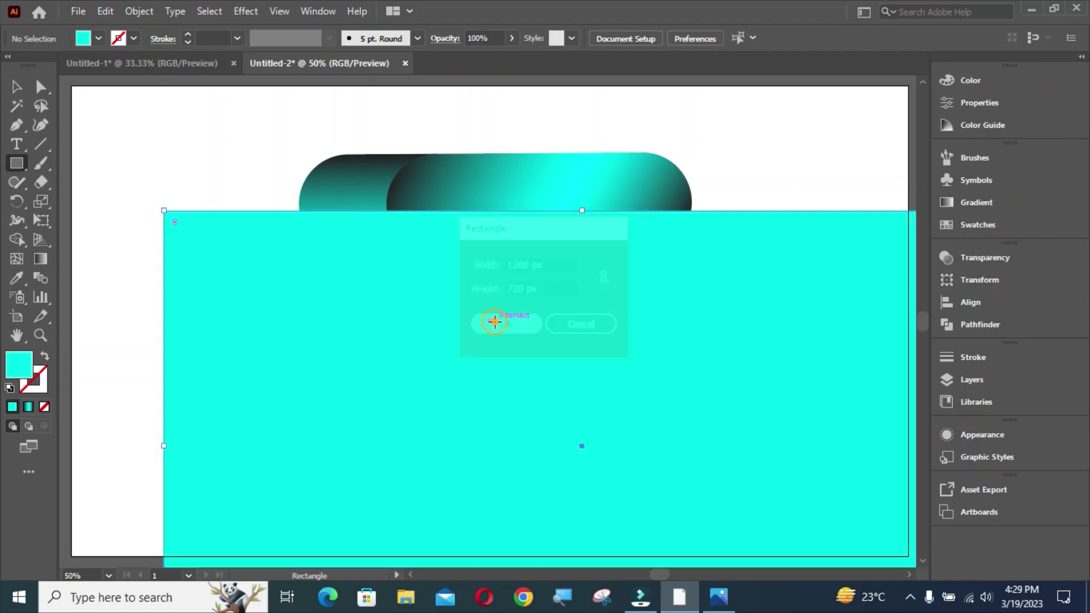
# - Centre the rectangle horizontally and vertically on the artboard and send it to the back behind the logo
pyautogui.click(685, 37)
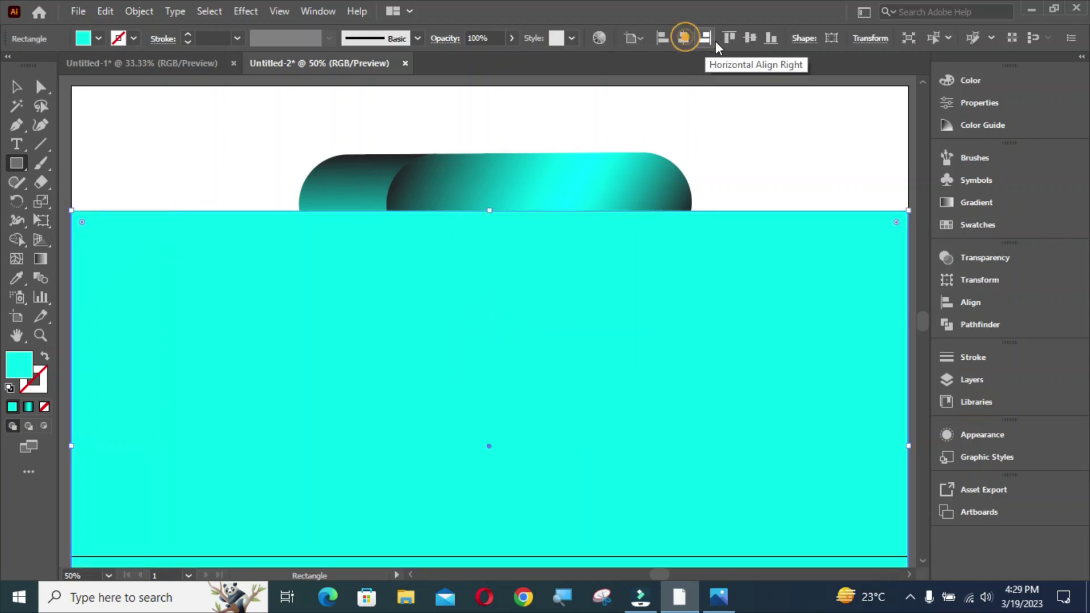
pyautogui.click(750, 39)
pyautogui.click(16, 88)
pyautogui.rightClick(183, 165)
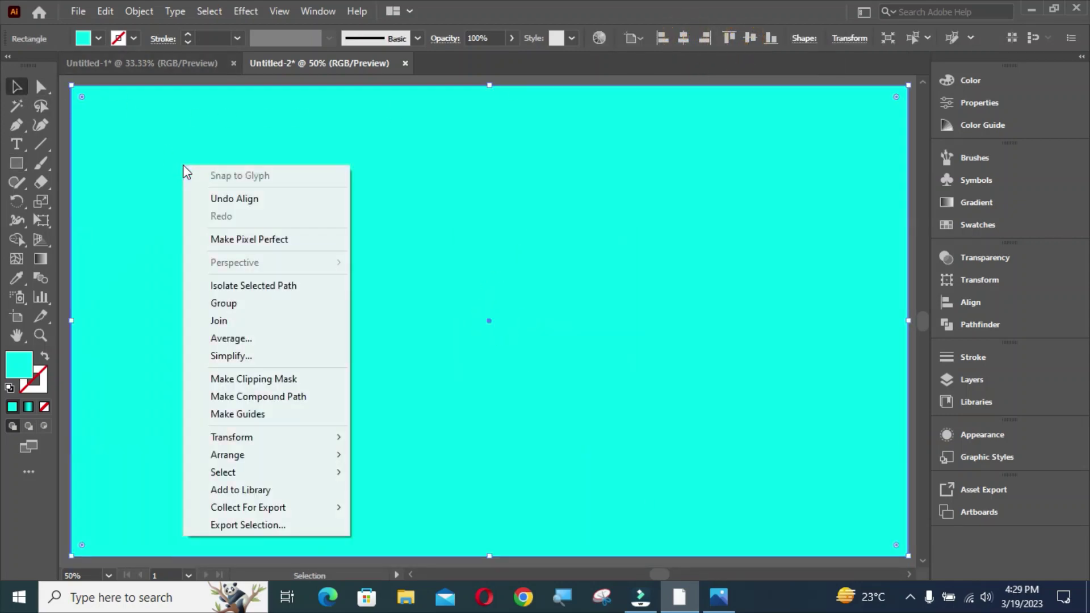
pyautogui.moveTo(250, 460)
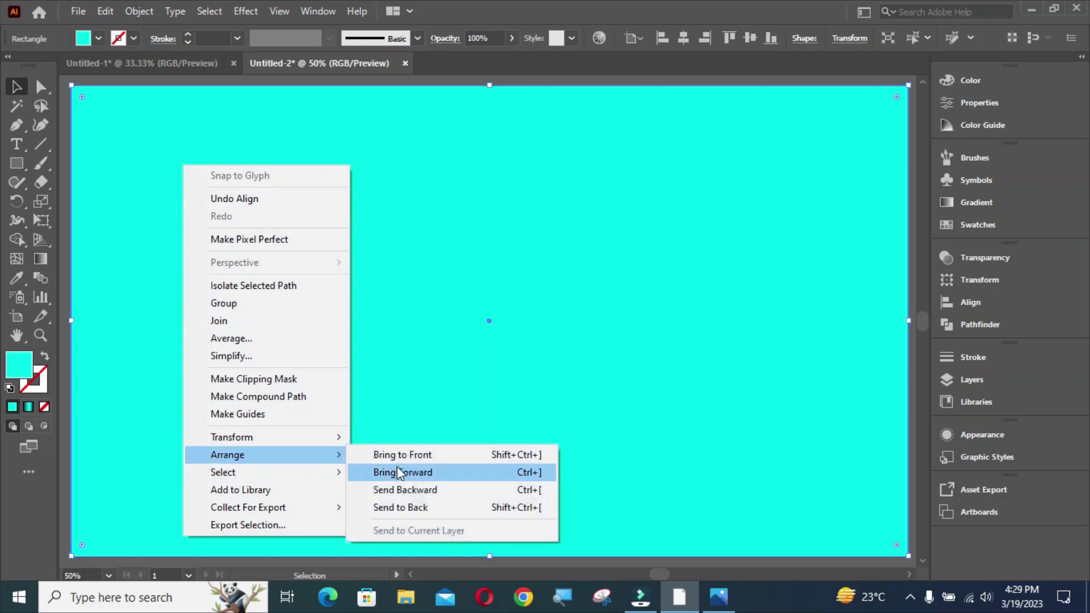
pyautogui.click(401, 506)
# - Try blue and dark grey swatches on the background rectangle, and fill it with the lightest grey
pyautogui.click(85, 41)
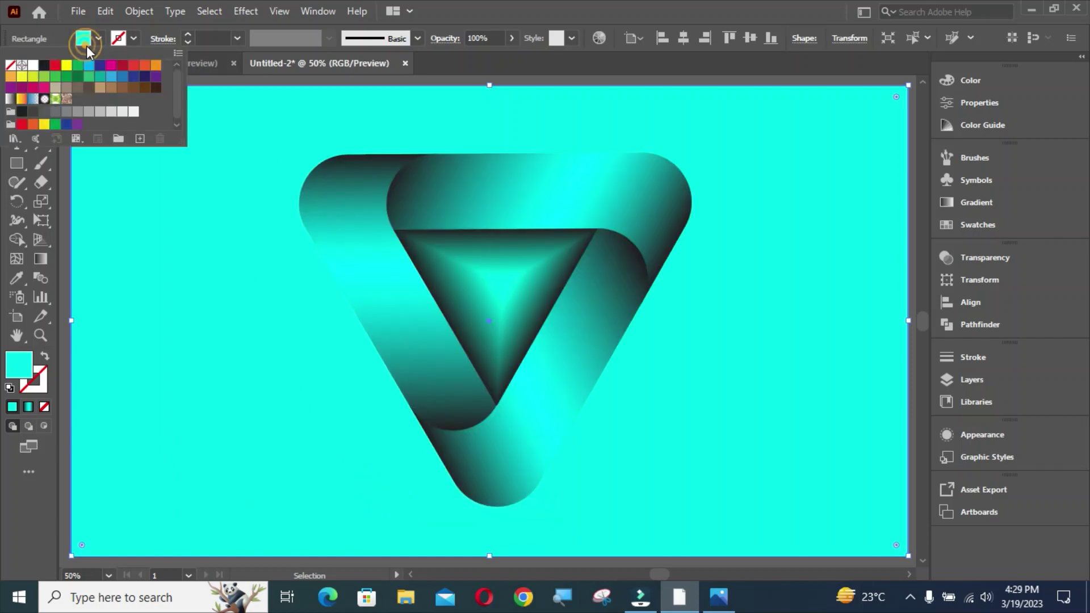
pyautogui.click(100, 64)
pyautogui.click(86, 67)
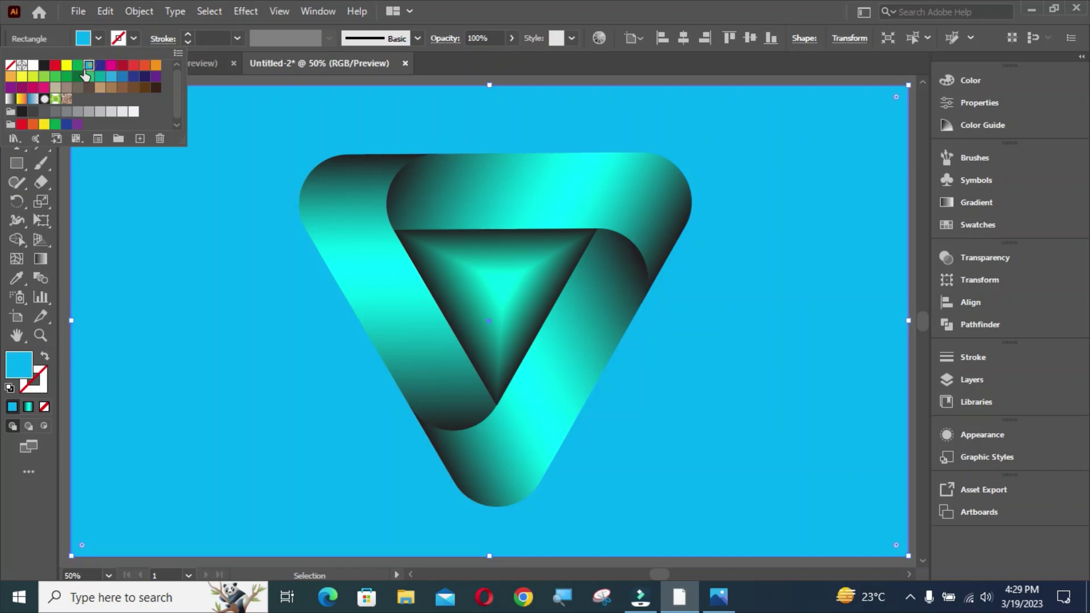
pyautogui.click(43, 112)
pyautogui.click(32, 112)
pyautogui.click(22, 112)
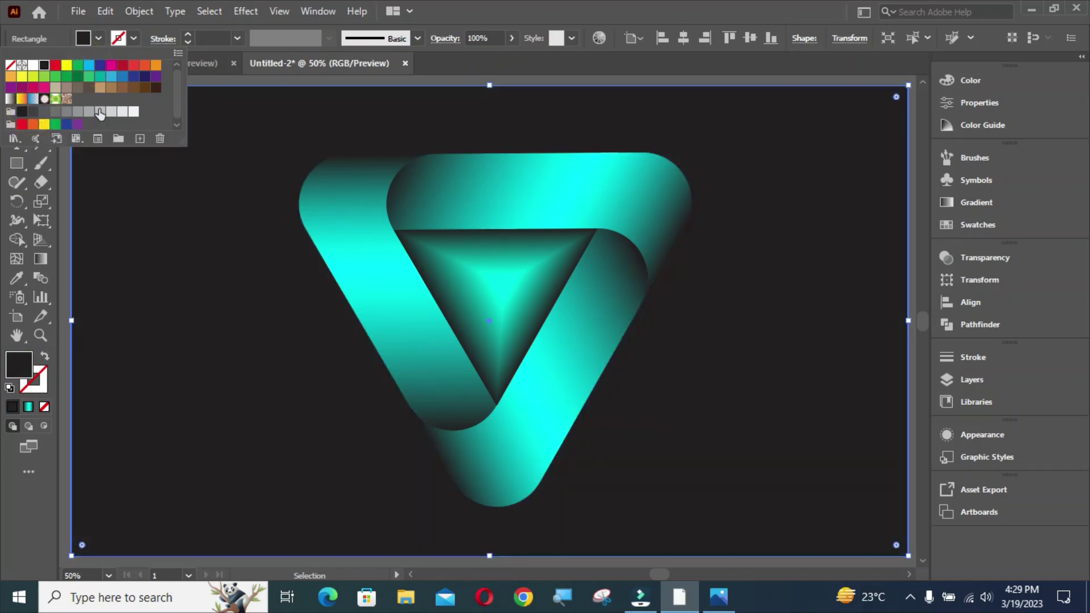
pyautogui.click(133, 112)
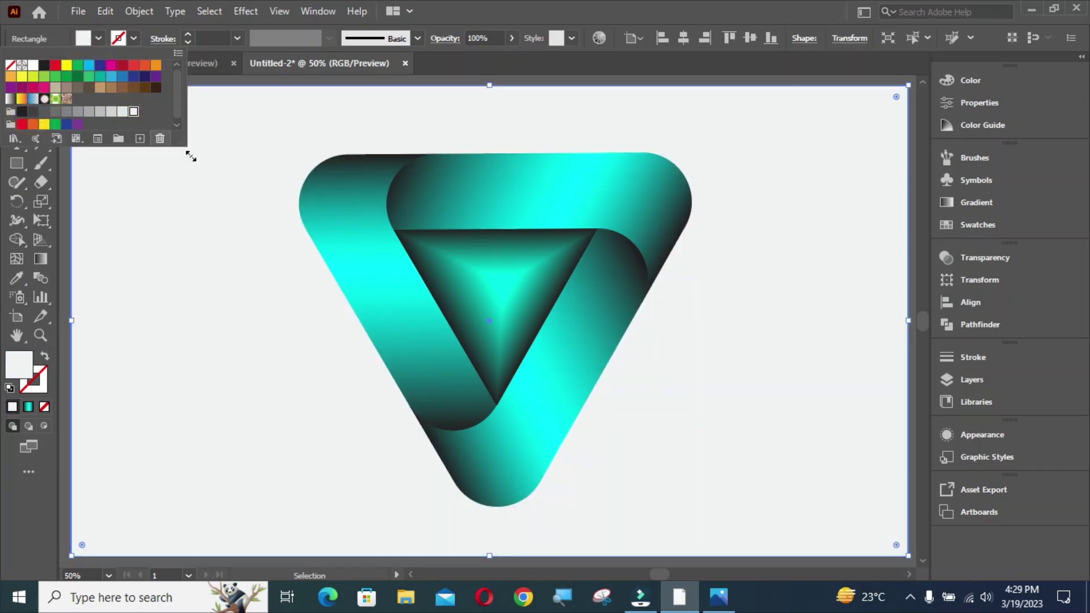